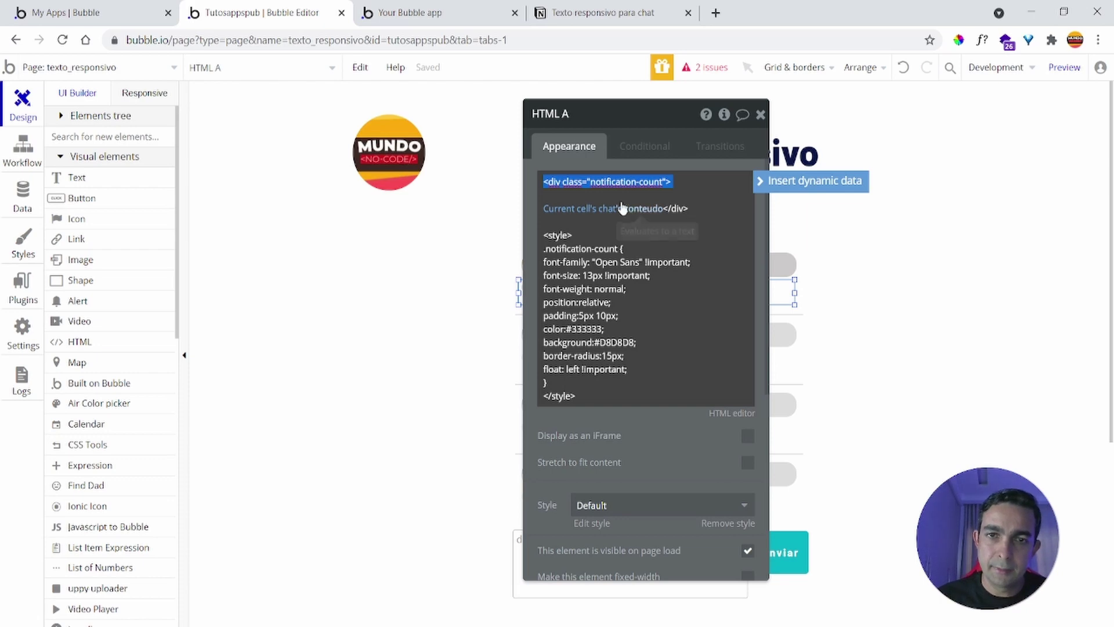
- Check how the message bubbles look in the running page preview, and return to the editor
mouse_move(593, 210)
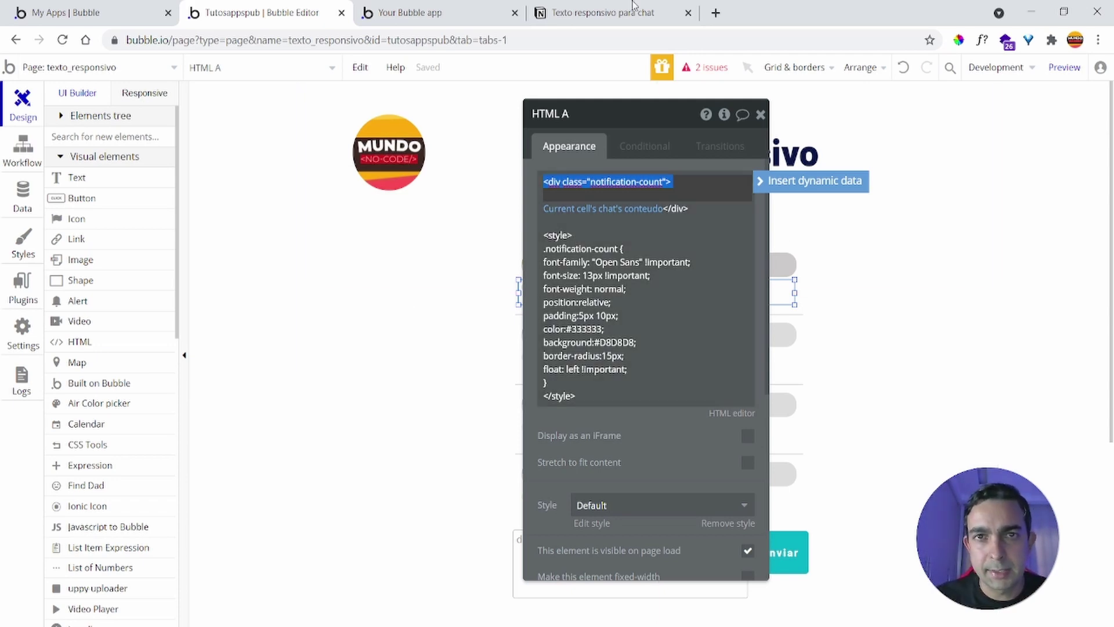
left_click(463, 7)
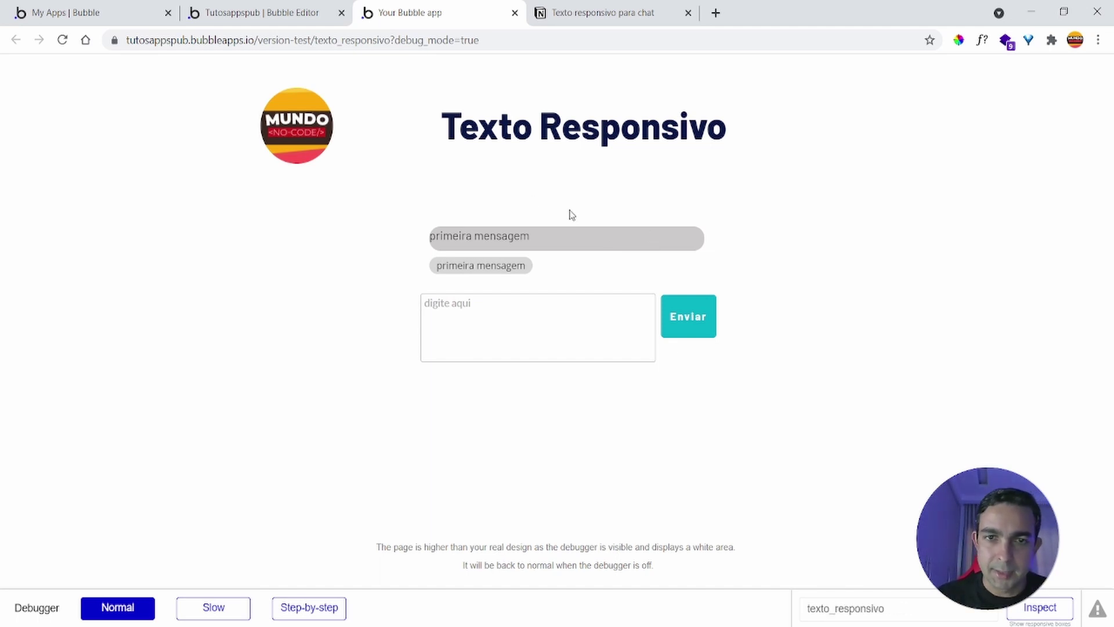
left_click(286, 16)
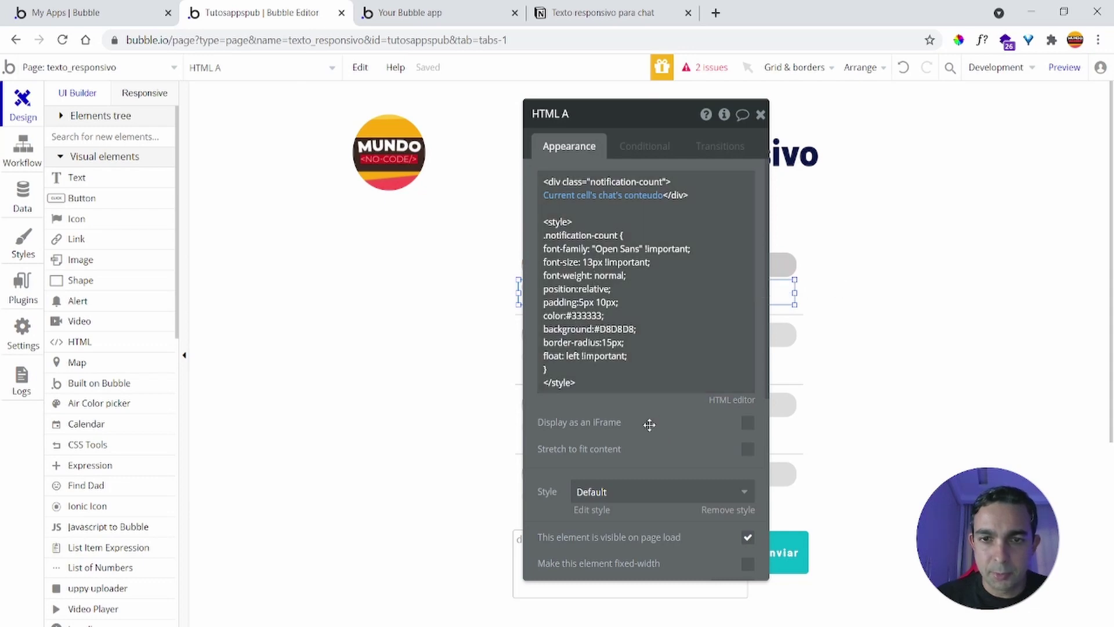
- Change the float value in the HTML element's notification-count CSS to right, keeping !important
left_click_drag(647, 425, 895, 398)
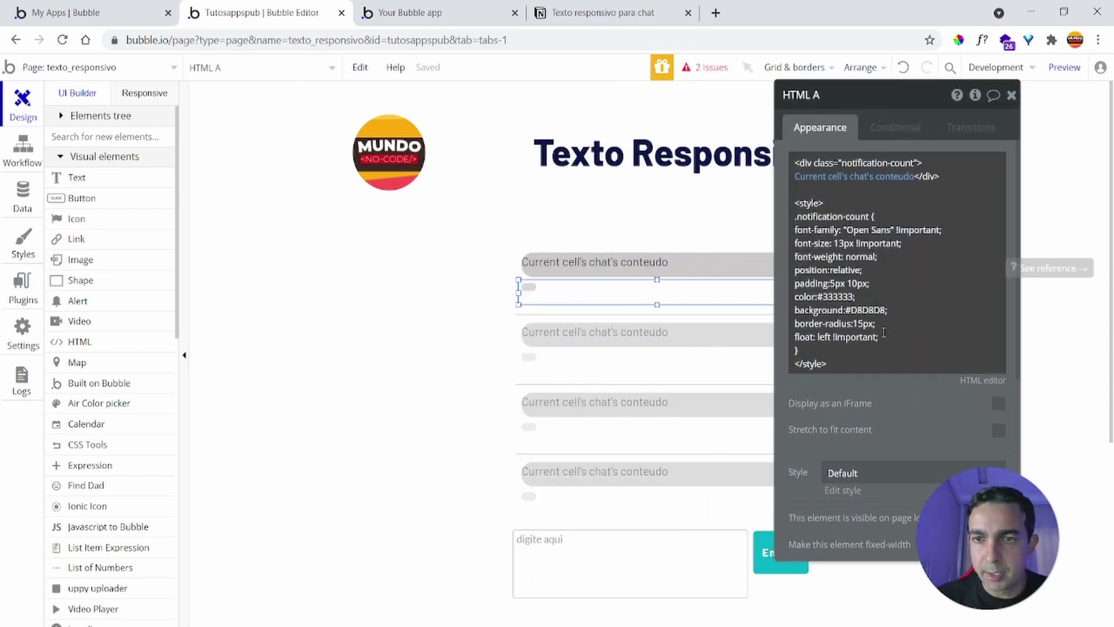
triple_click(832, 339)
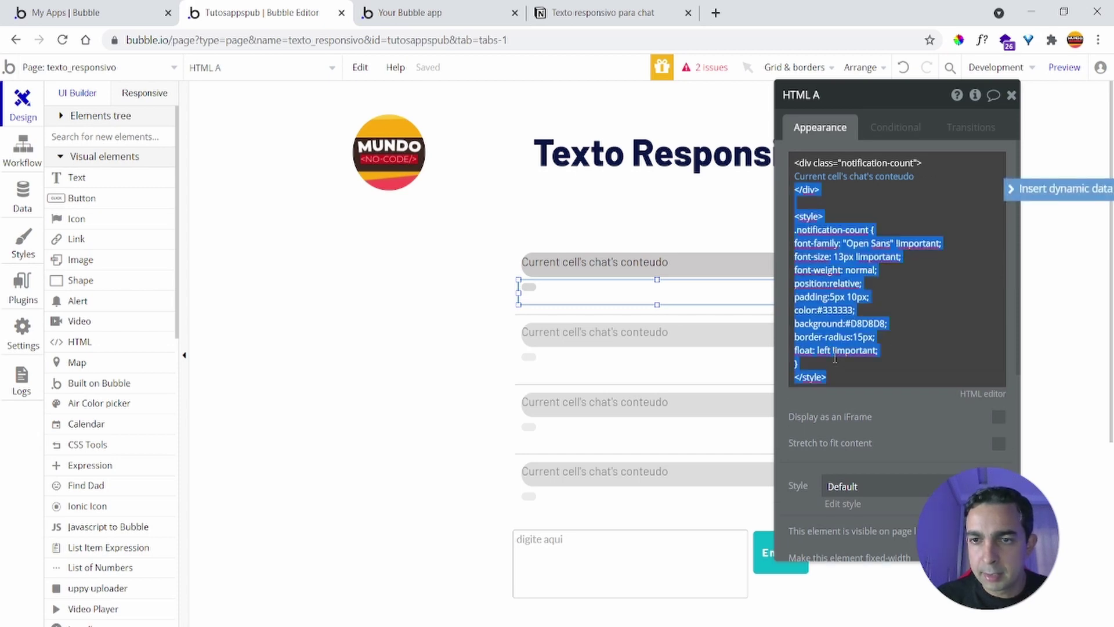
left_click(829, 351)
key("BackSpace")
key("BackSpace")
key("BackSpace")
key("Delete")
type("right")
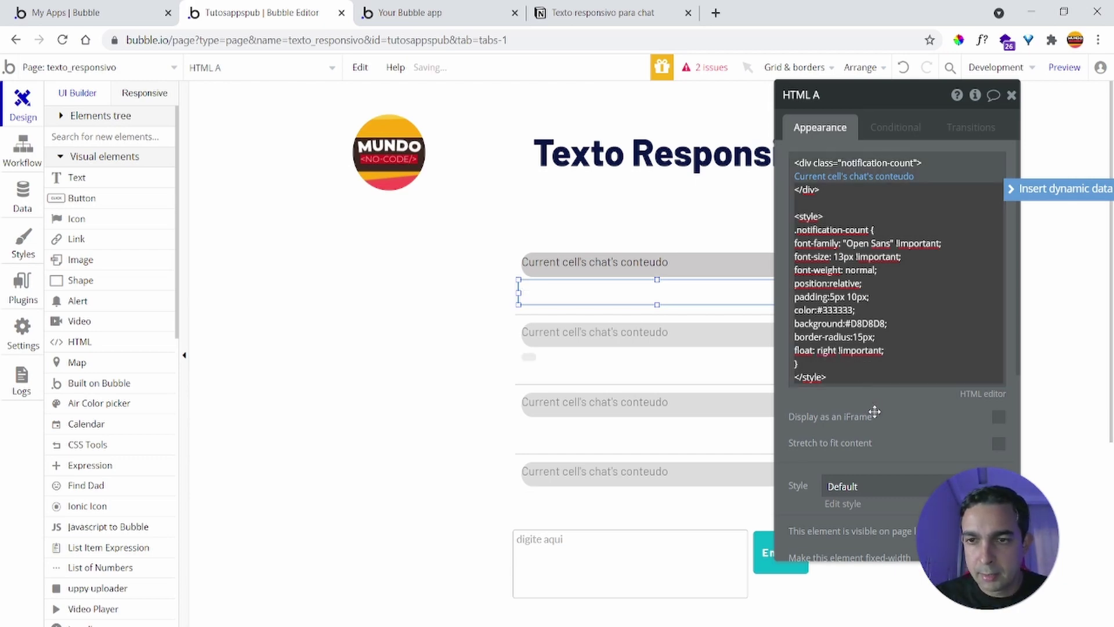
left_click(873, 406)
- Check the alignment of the HTML message bubble in the running page preview, and return to the editor
left_click(433, 12)
left_click(433, 69)
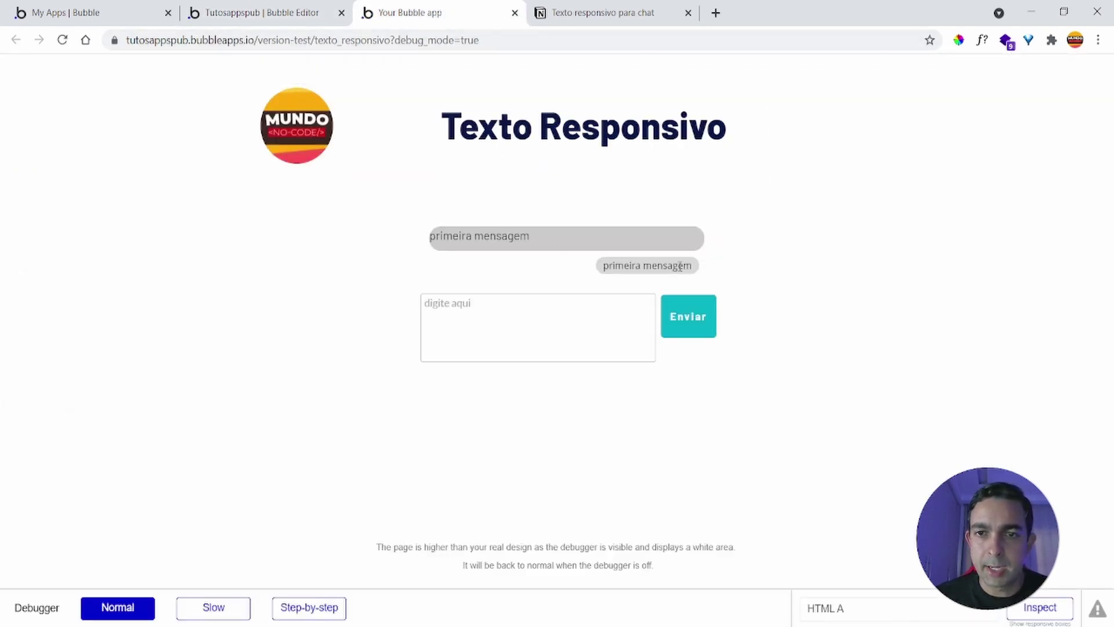
left_click(281, 11)
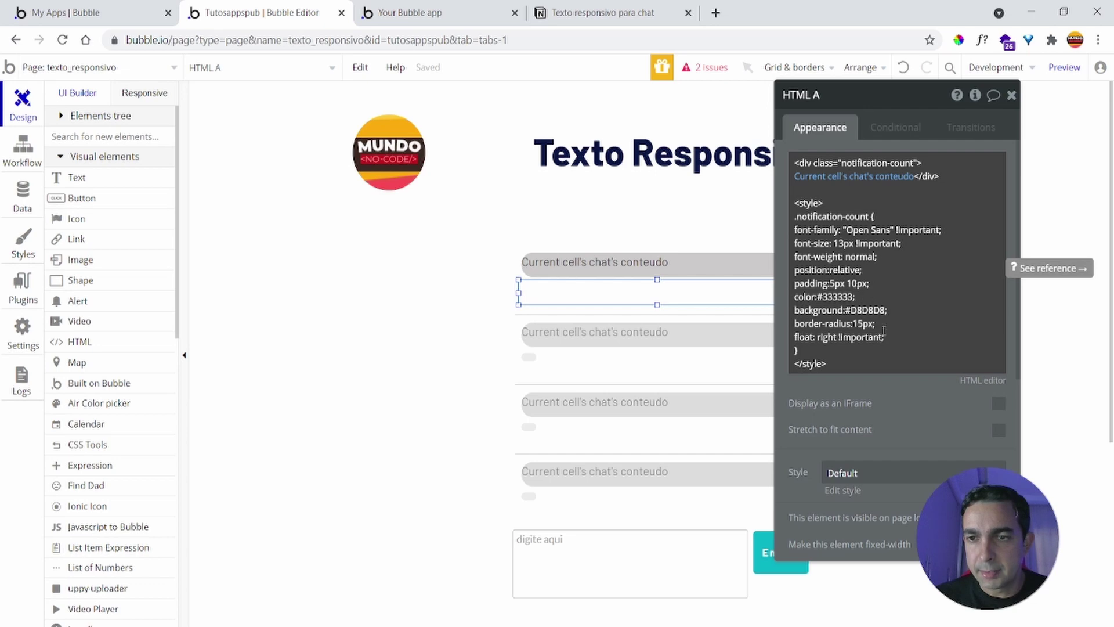
left_click(479, 16)
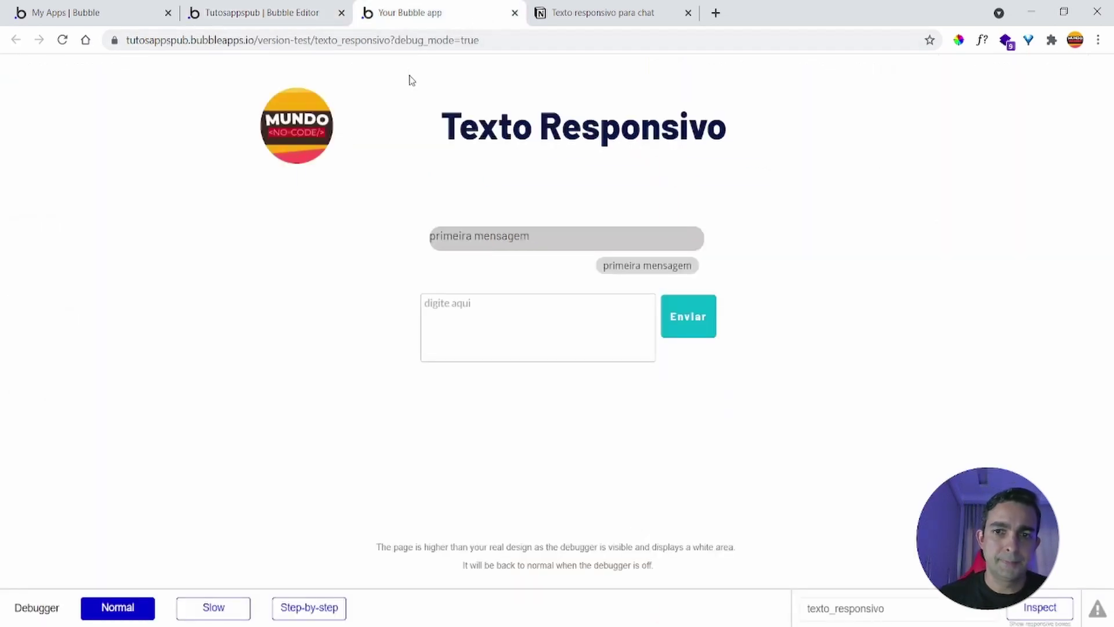
left_click(244, 12)
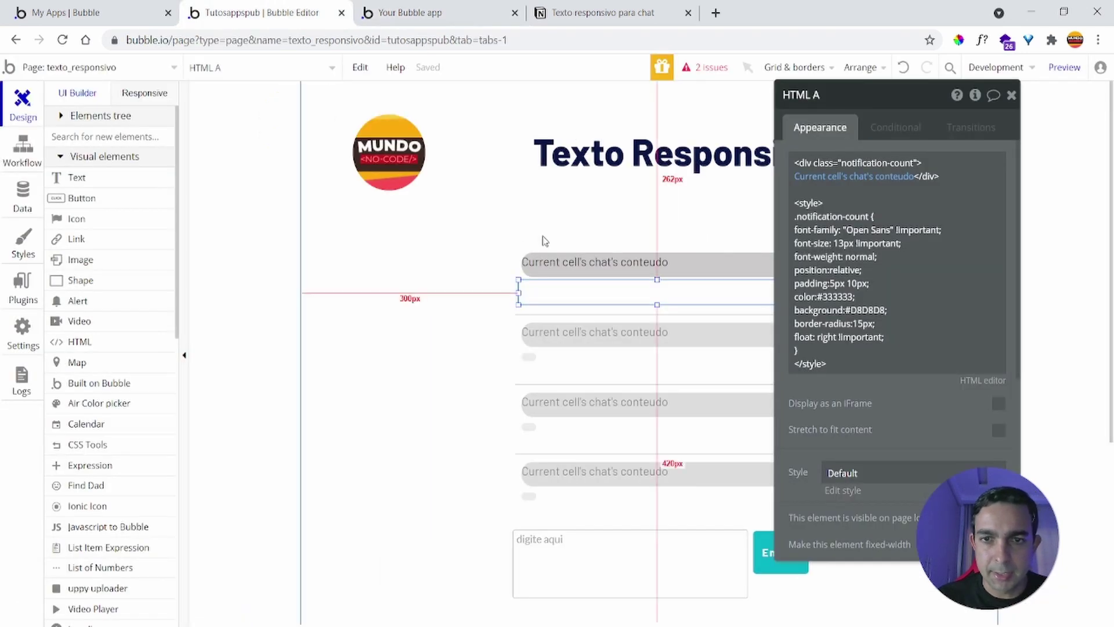
- Create a new option set named tags in the app's data
left_click(689, 432)
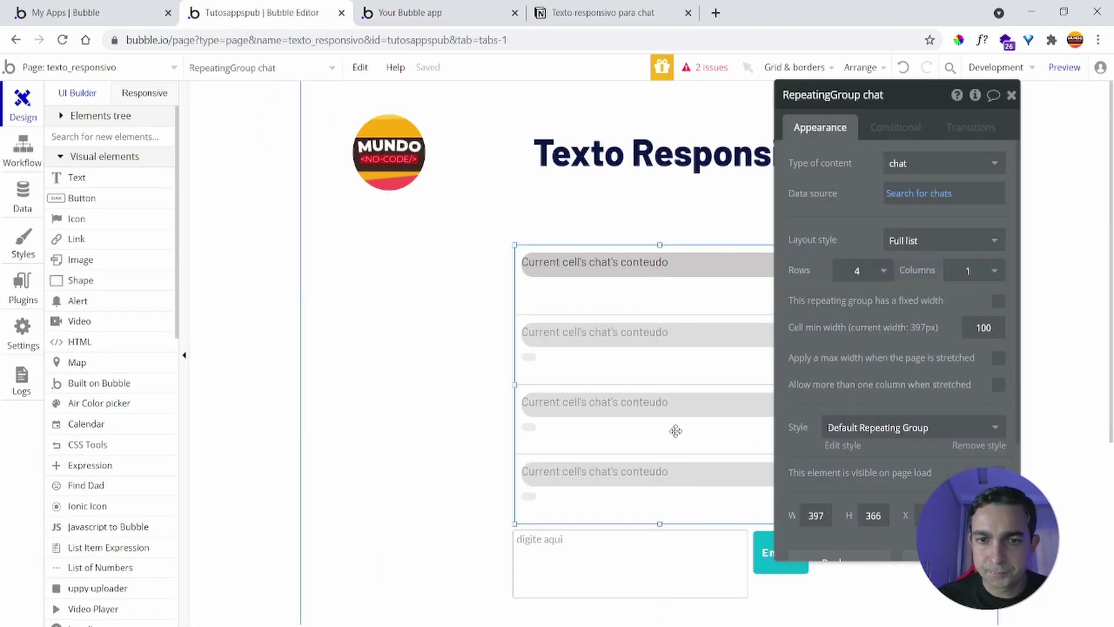
left_click(7, 204)
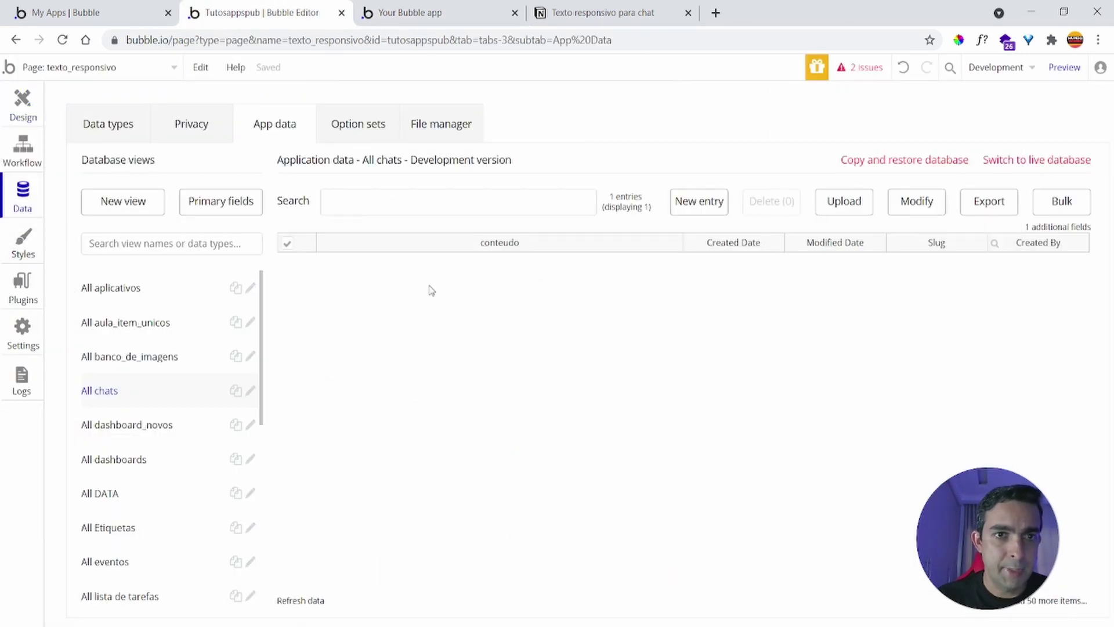
left_click(358, 131)
left_click(267, 383)
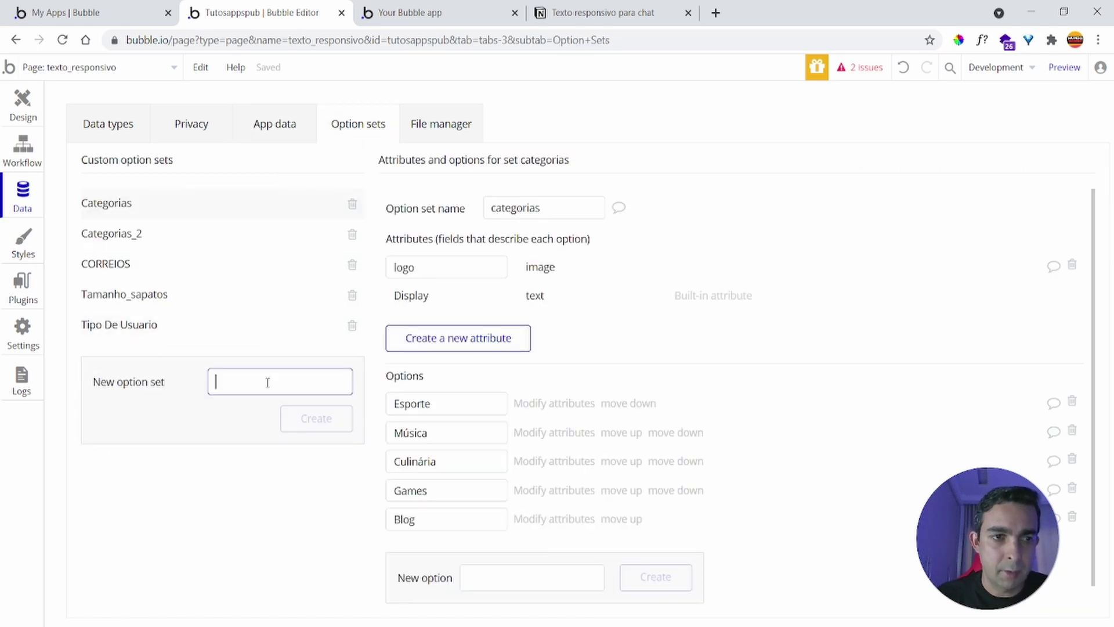
type("tags")
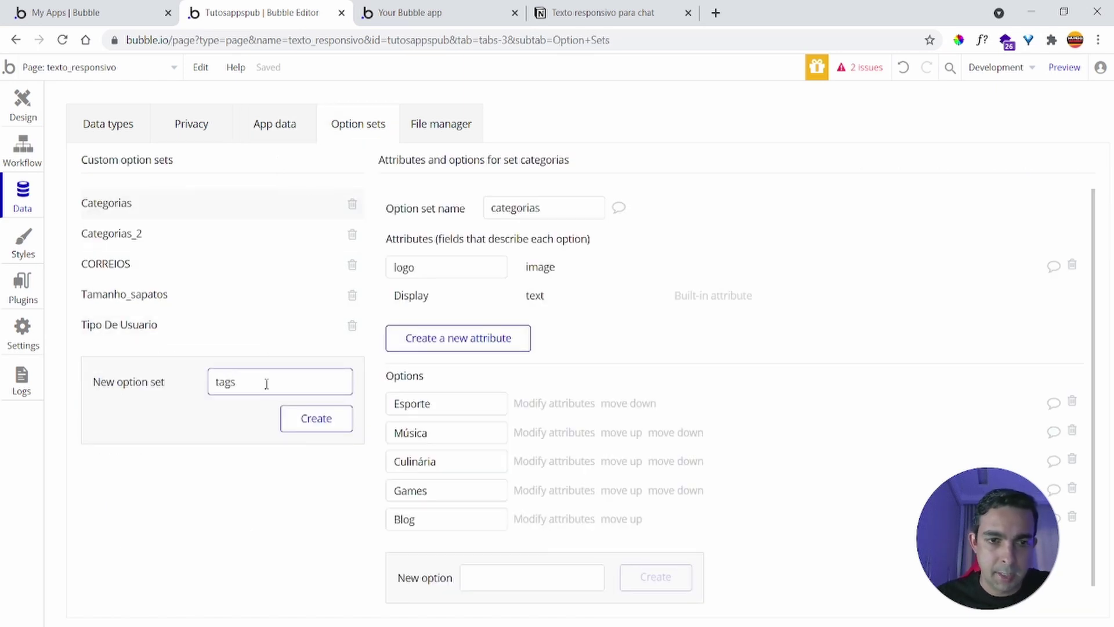
left_click(315, 420)
- Add the options tag1, tag2 and tag3 to the tags option set
left_click(468, 400)
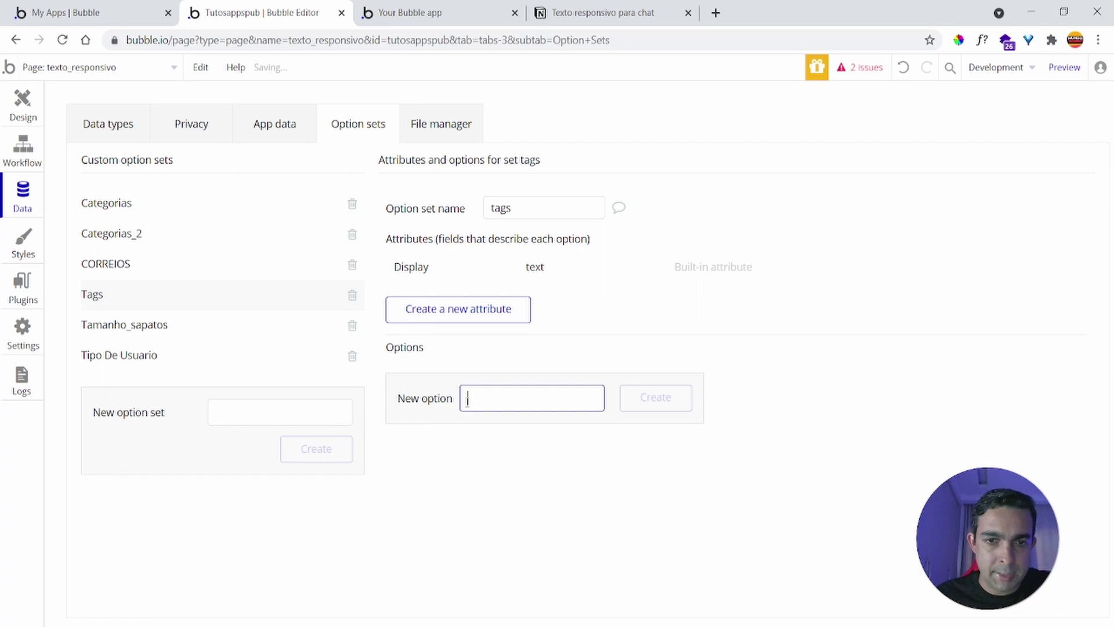
type("tag")
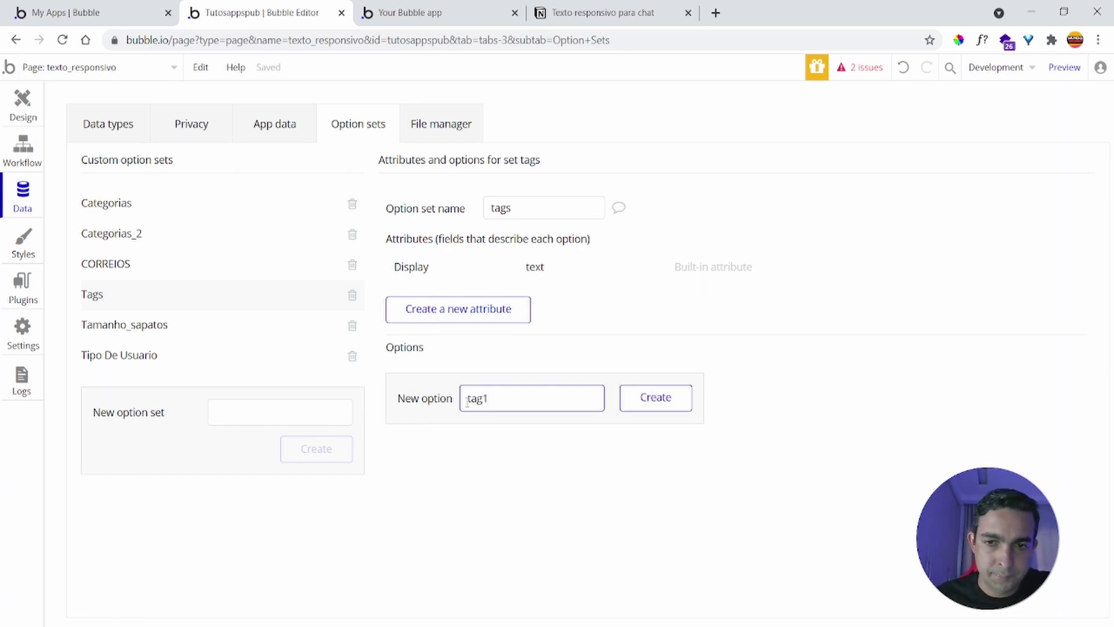
type("1")
left_click(671, 407)
left_click(521, 440)
type("tag2")
left_click(656, 434)
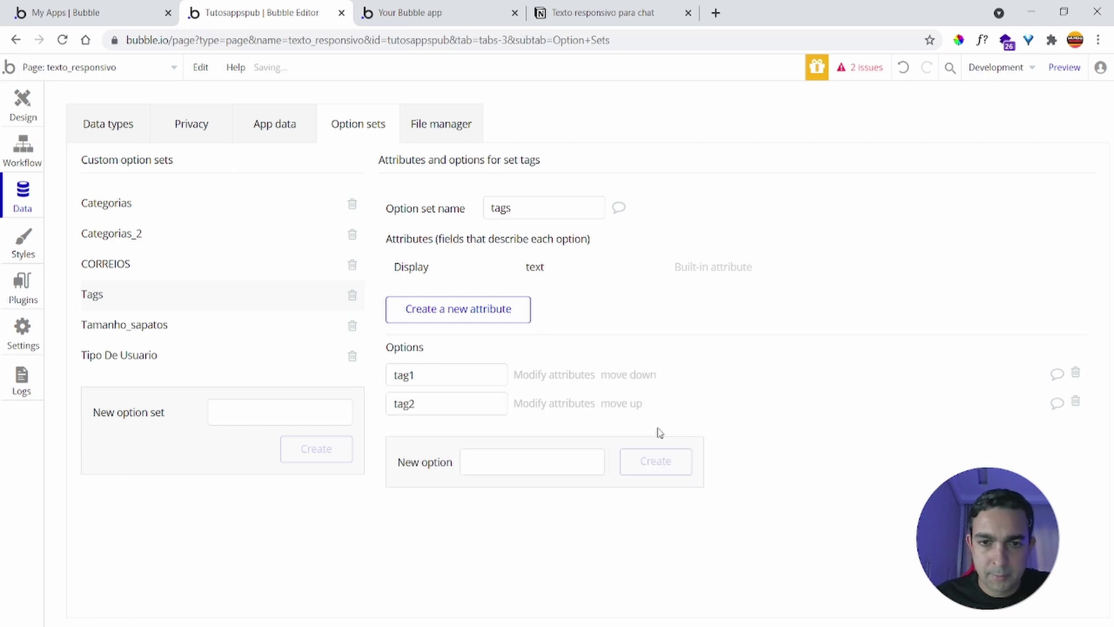
left_click(541, 464)
type("tag3")
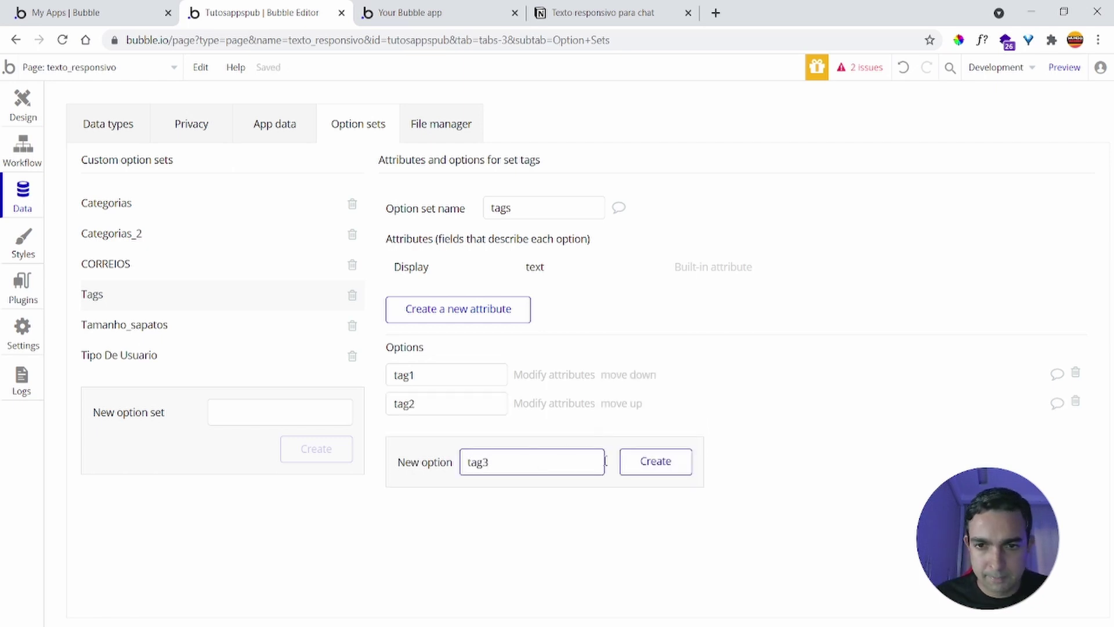
left_click(660, 465)
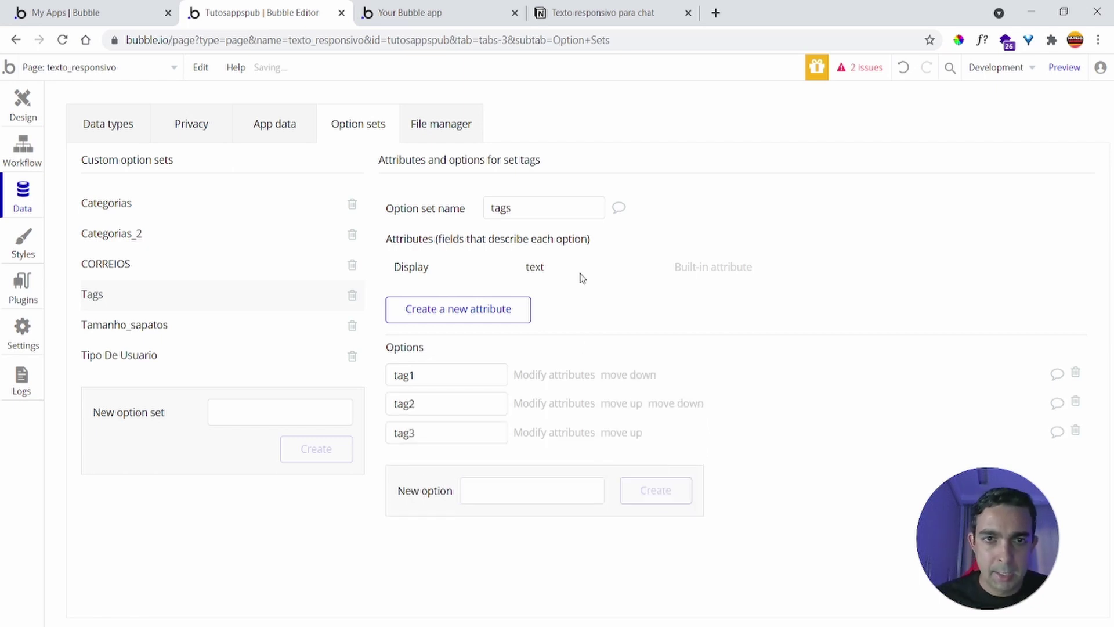
- Create an attribute named cor of type text for the tags option set
left_click(492, 314)
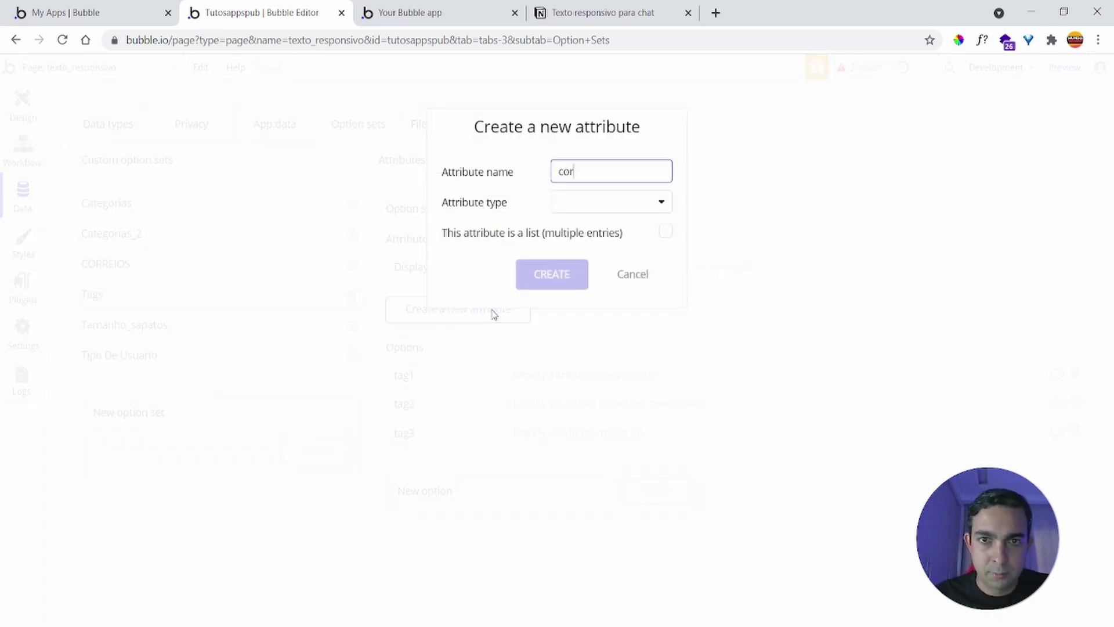
left_click(577, 200)
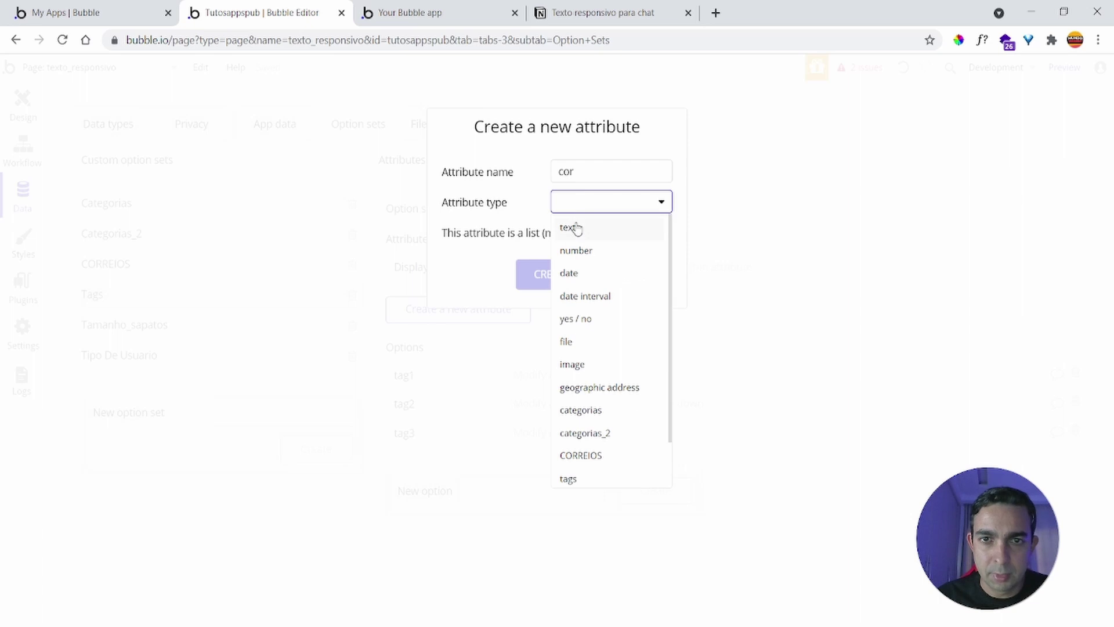
left_click(575, 224)
left_click(555, 274)
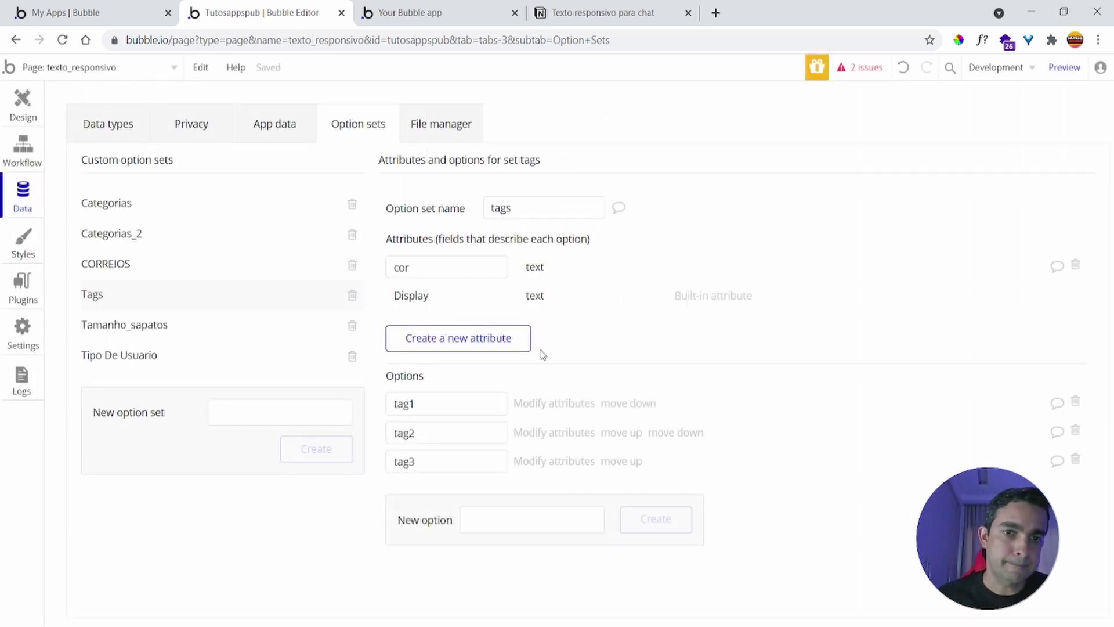
- Add a field named tags of type tags to the chat data type
left_click(73, 127)
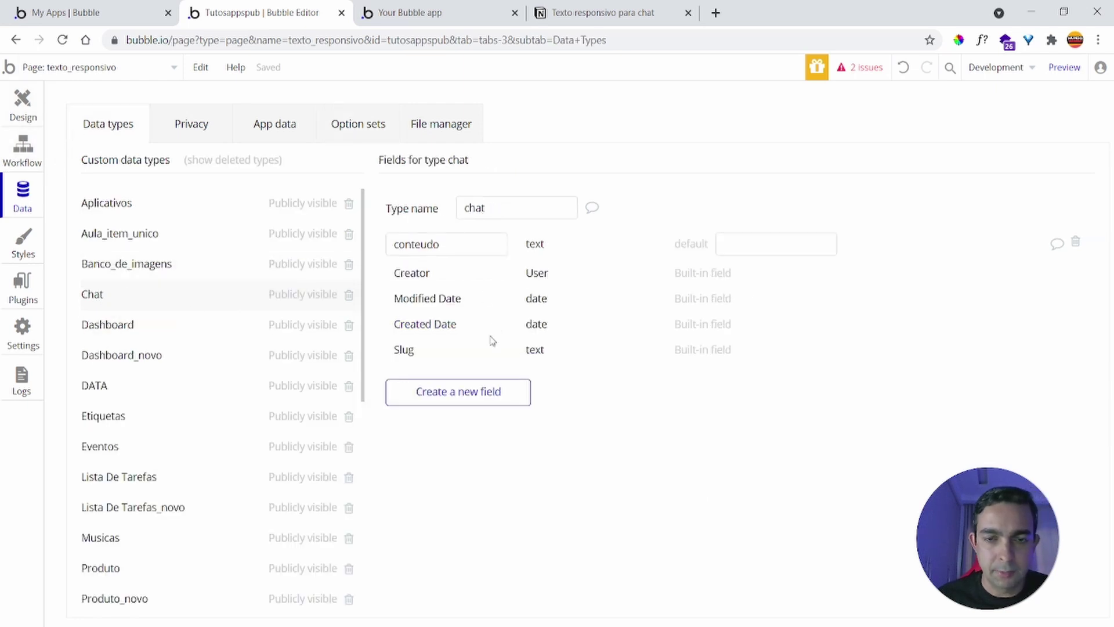
left_click(486, 405)
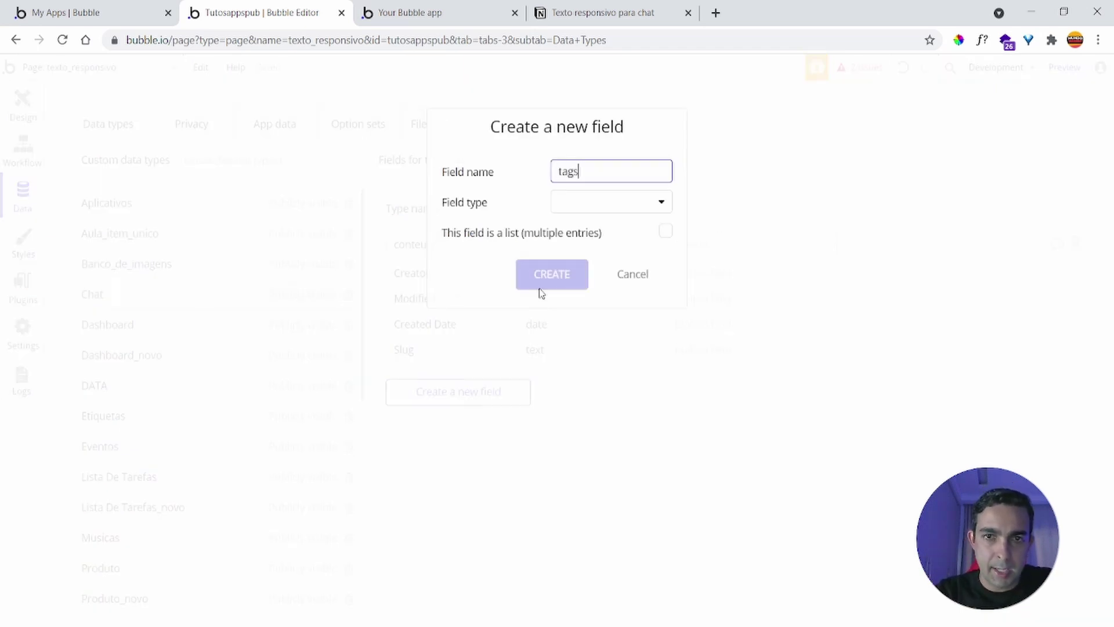
left_click(616, 202)
scroll(619, 401, "down", 3)
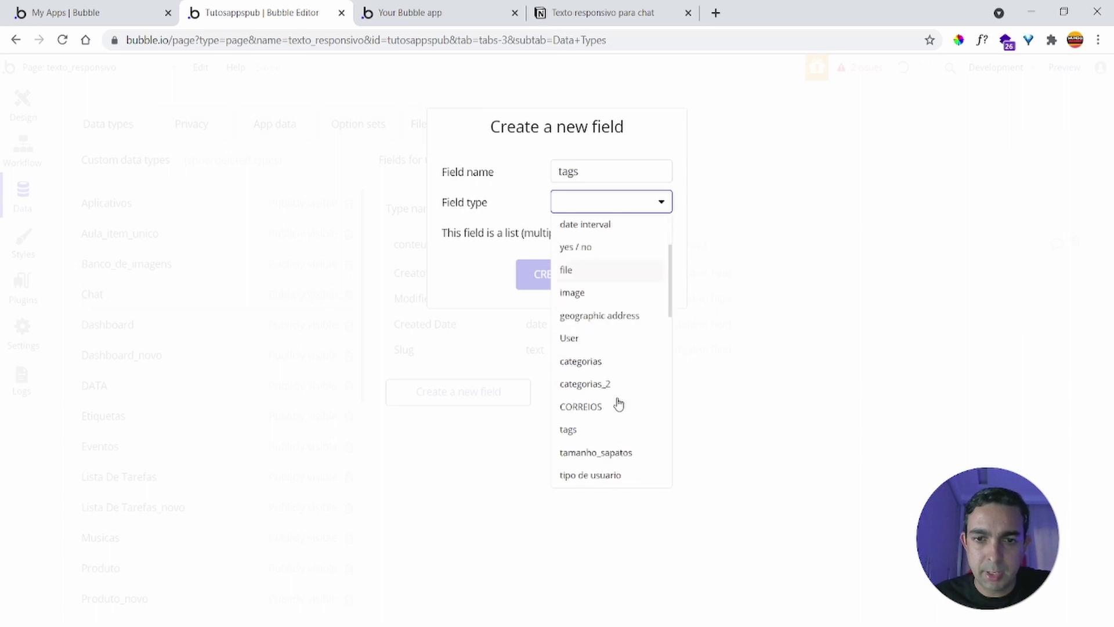
left_click(619, 401)
left_click(552, 277)
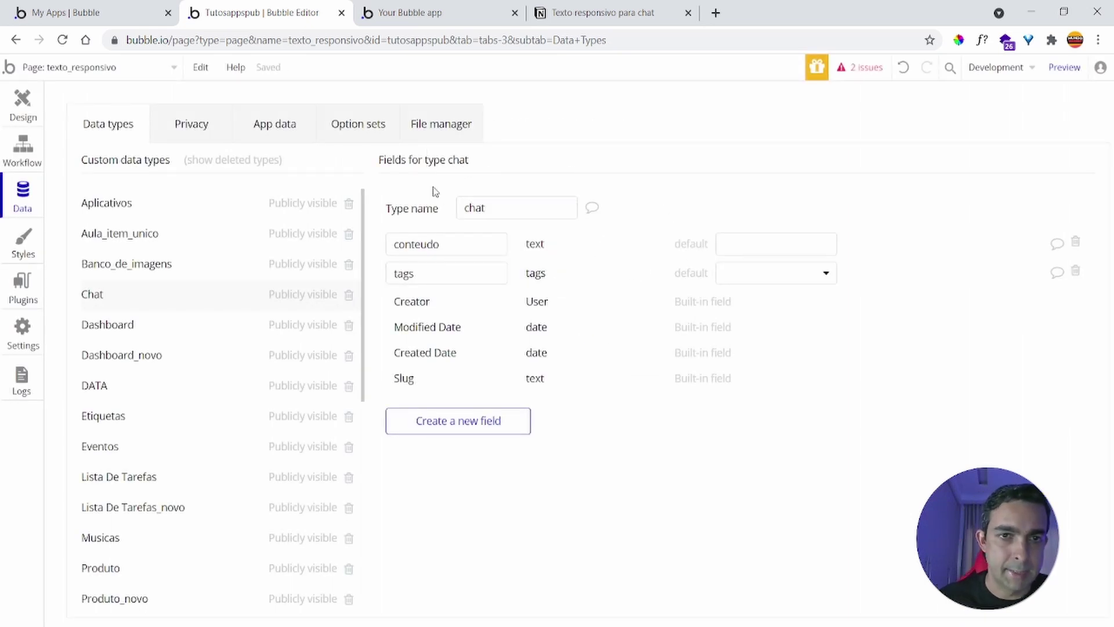
- Draw a Dropdown element on the page directly below the multiline message input
left_click(23, 104)
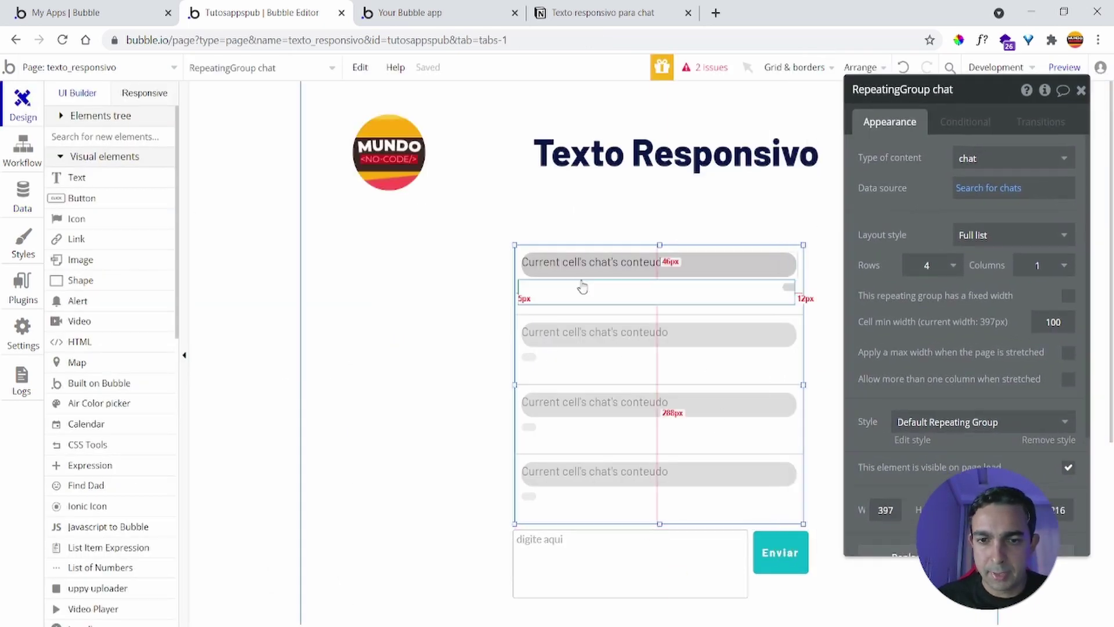
scroll(437, 367, "down", 1)
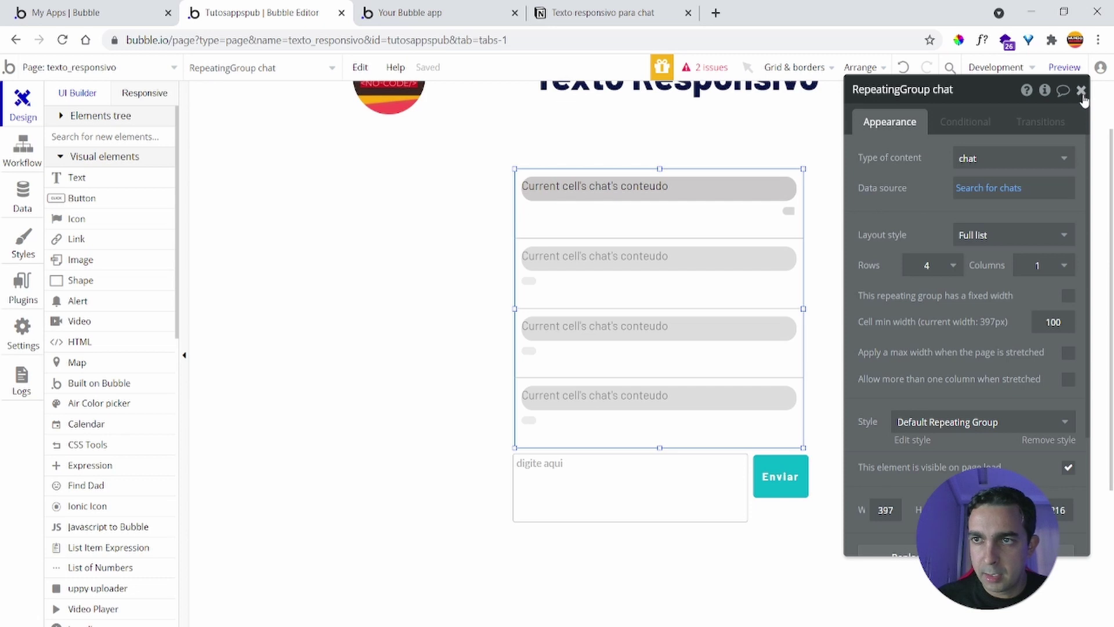
scroll(99, 334, "down", 4)
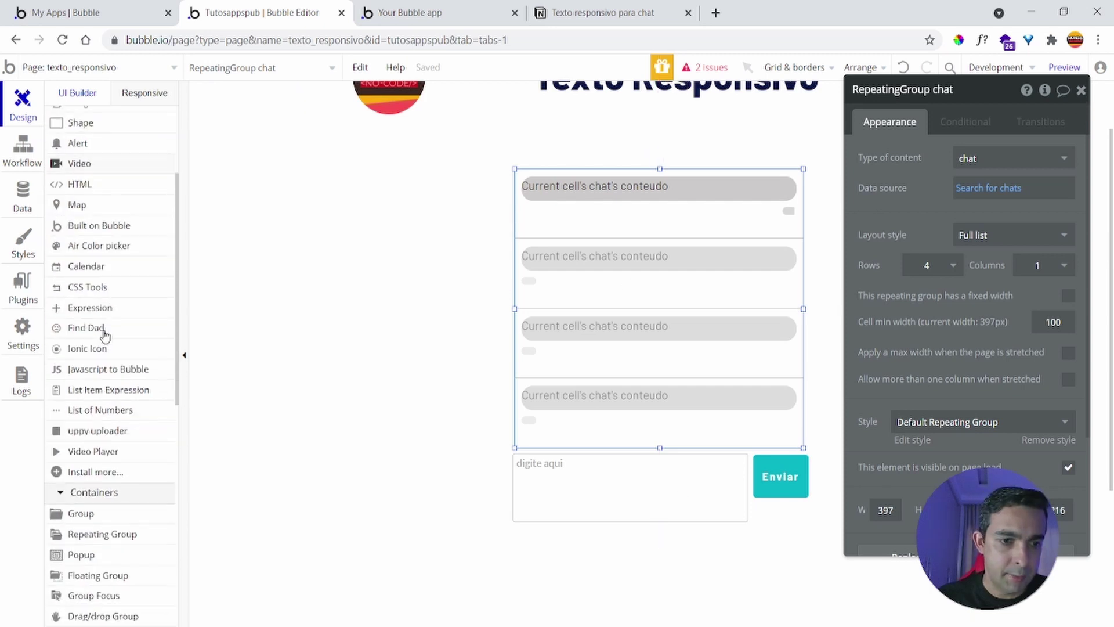
scroll(113, 382, "down", 1)
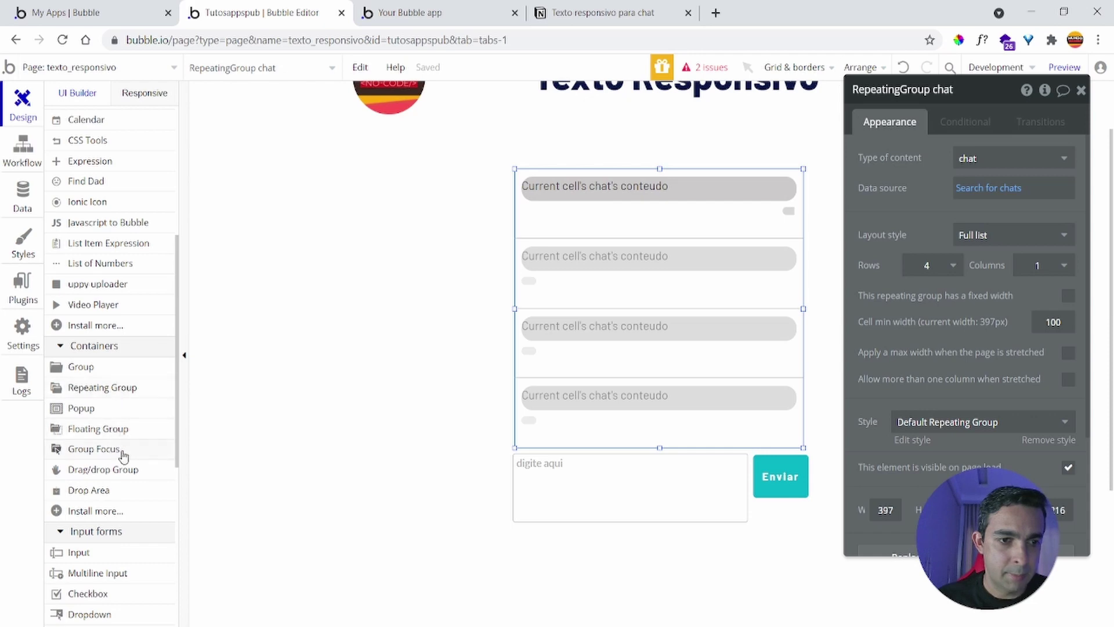
scroll(109, 433, "down", 4)
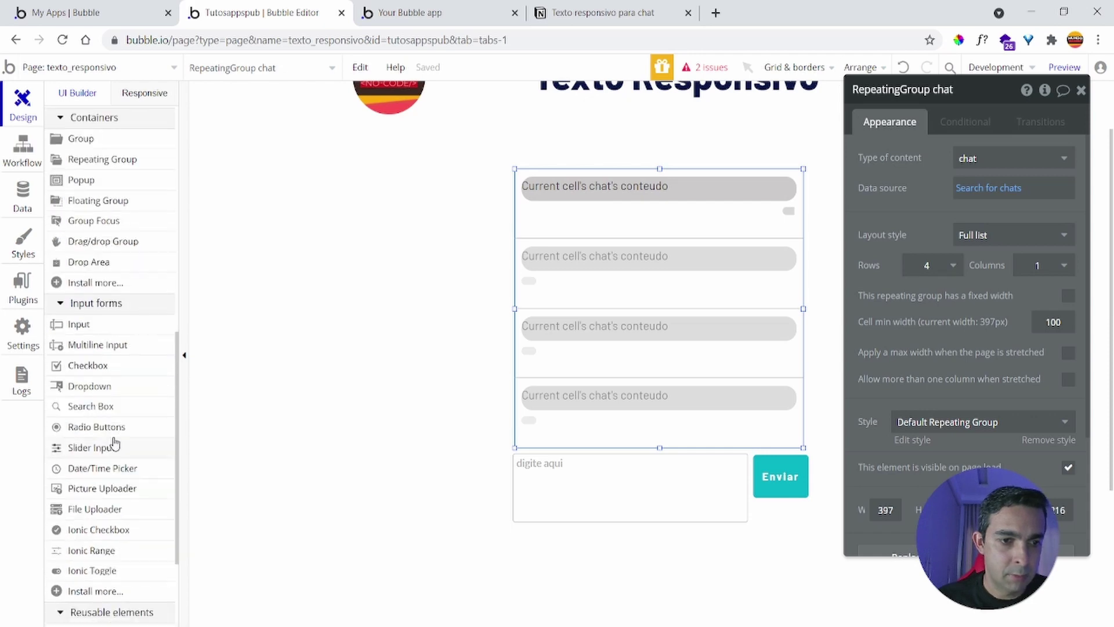
left_click(110, 388)
left_click_drag(516, 525, 642, 550)
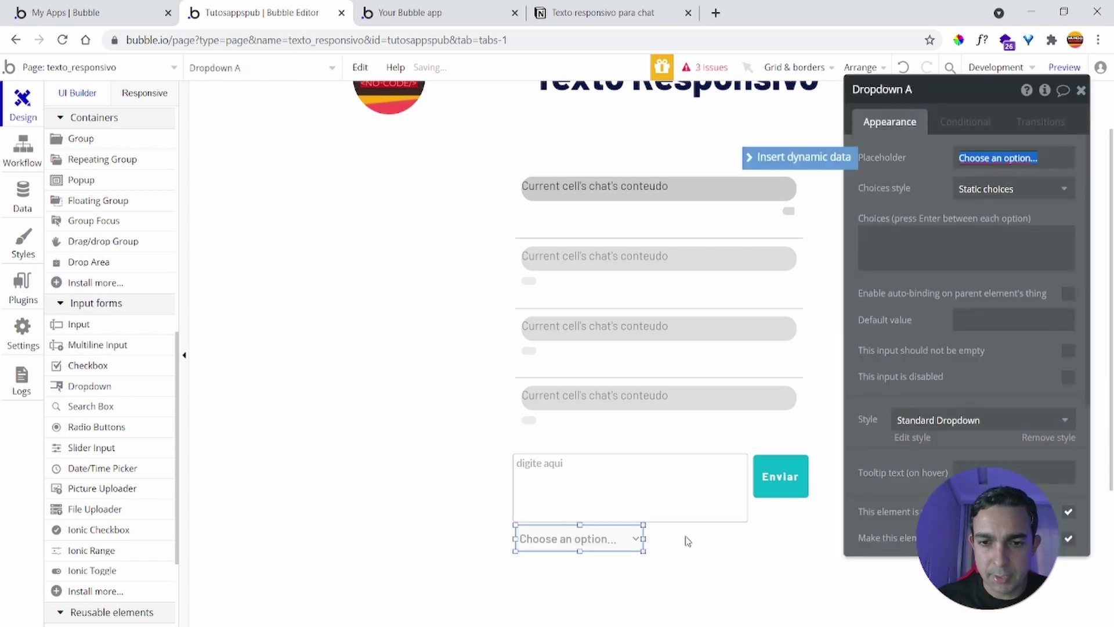
- Switch the new dropdown to dynamic choices and set its type of choices to tags
left_click(987, 189)
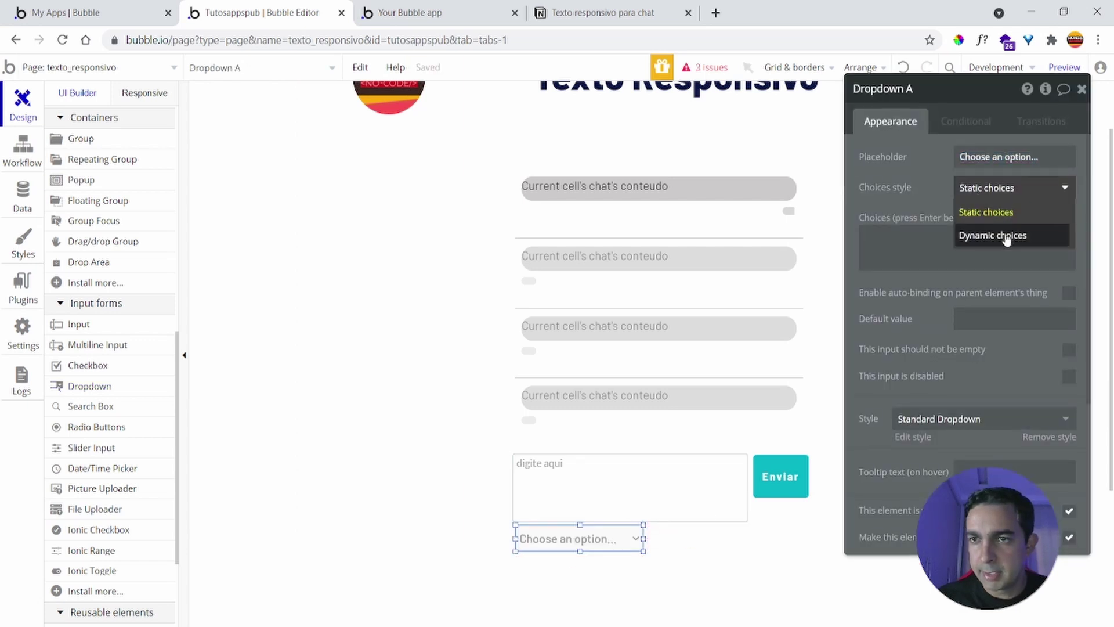
left_click(1005, 237)
left_click(1008, 220)
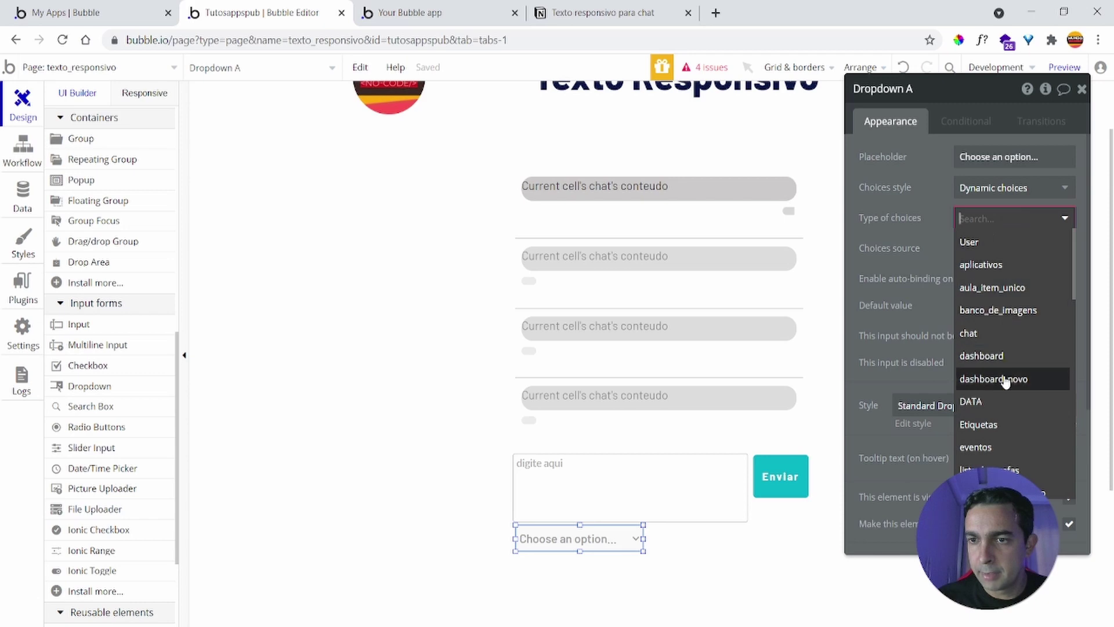
scroll(1006, 366, "down", 3)
scroll(1006, 365, "down", 3)
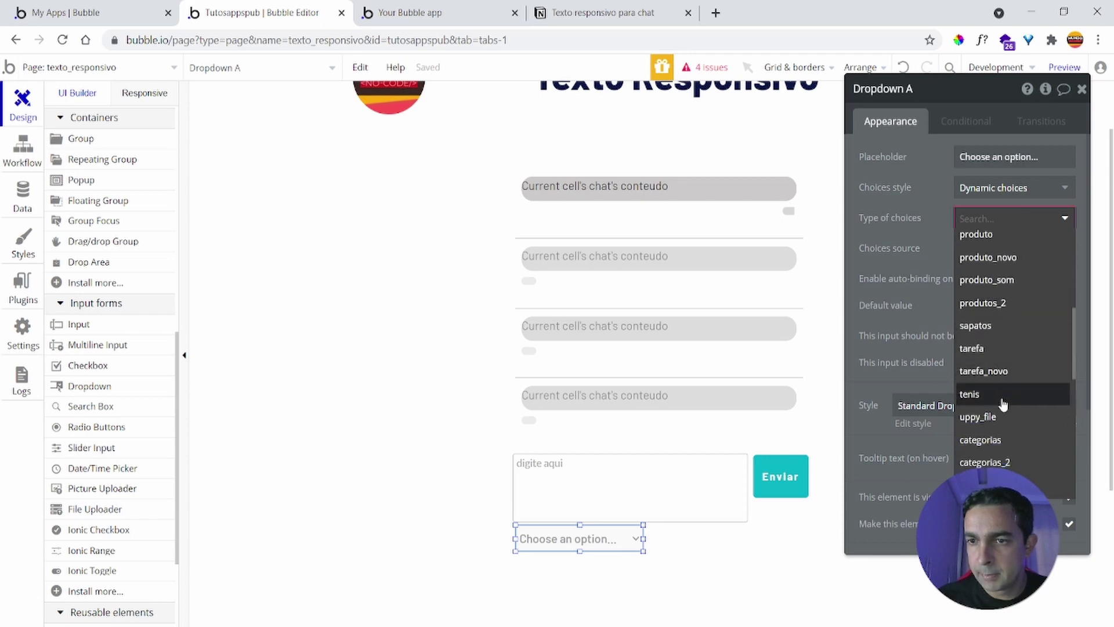
scroll(1003, 404, "down", 2)
left_click(1004, 353)
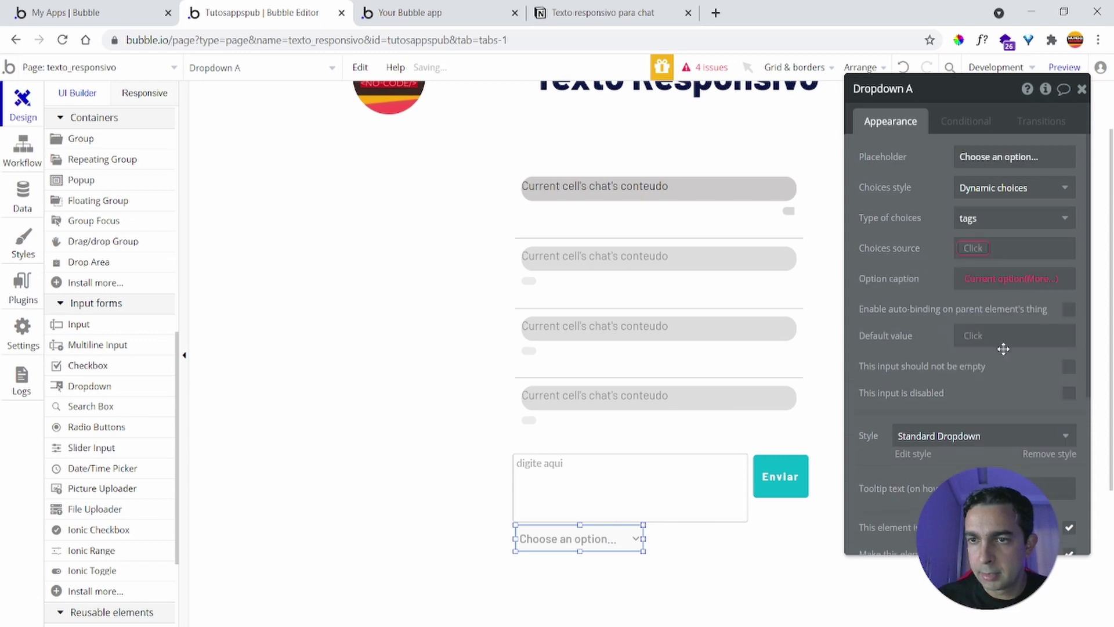
- Set the dropdown's choices source to All tags and its option caption to Current option's Display
left_click(974, 248)
left_click(982, 277)
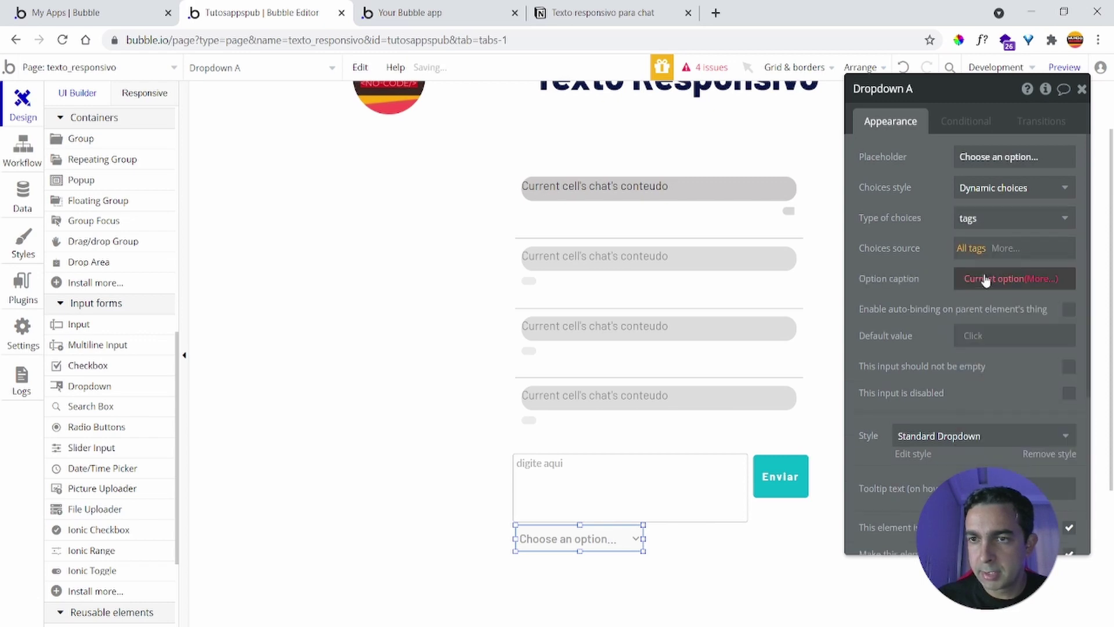
left_click(1060, 284)
left_click(1017, 311)
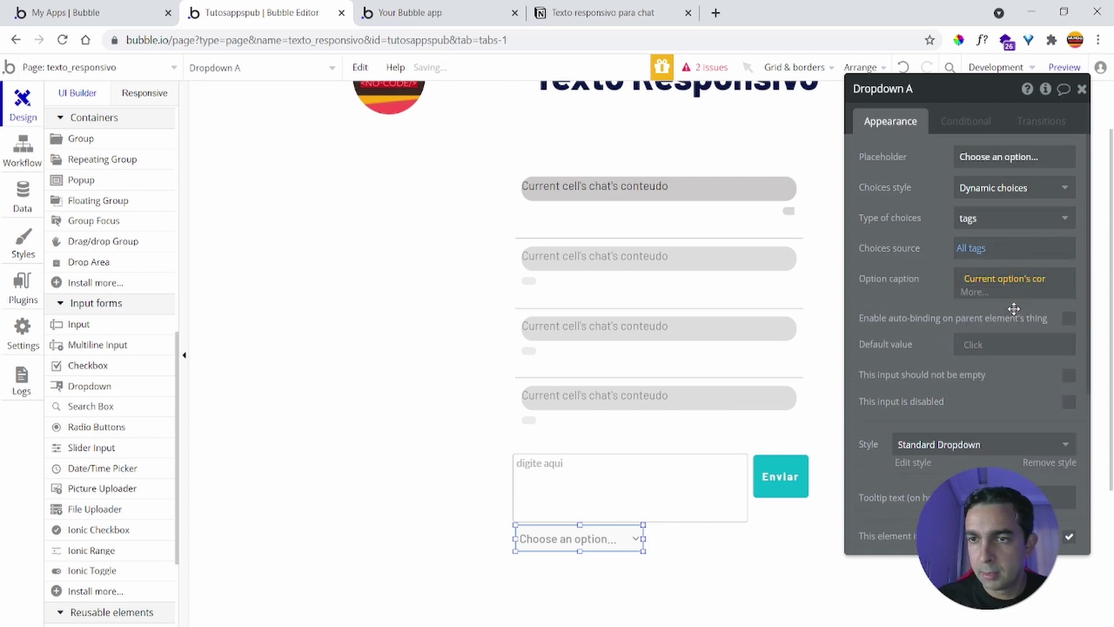
left_click(1039, 280)
left_click(998, 357)
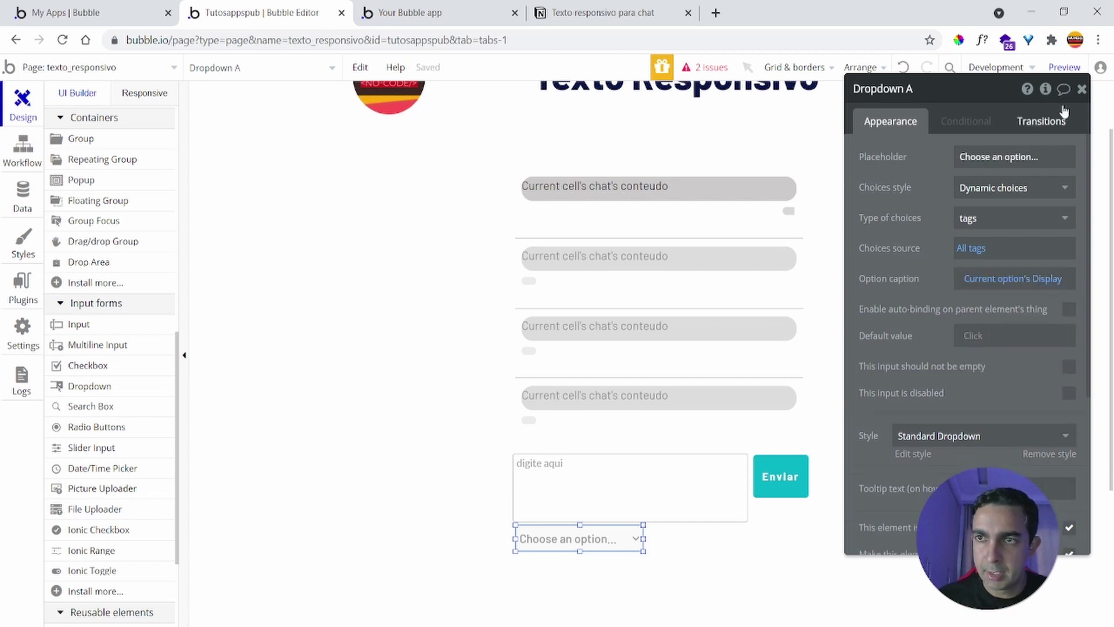
left_click(1080, 90)
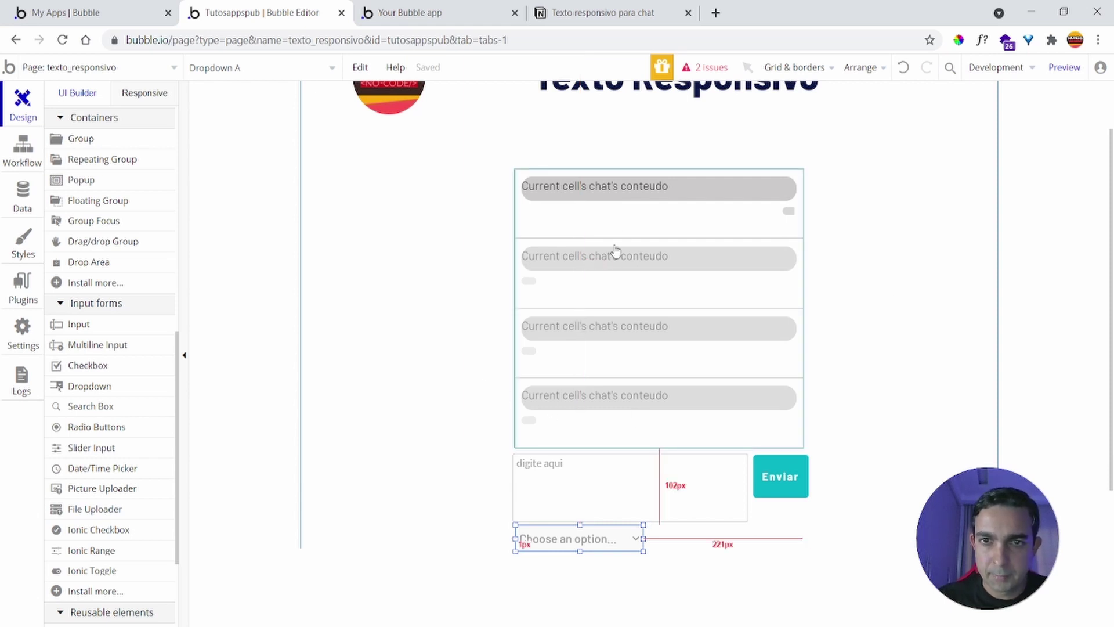
- Set the chat repeating group to 2 rows
double_click(627, 332)
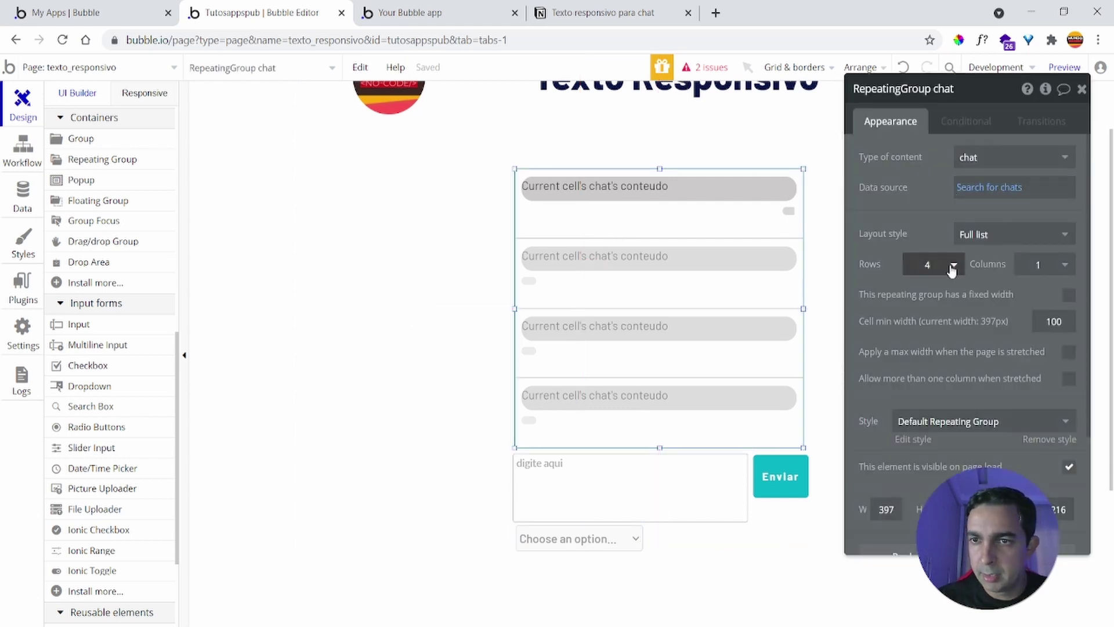
left_click(929, 264)
left_click(922, 307)
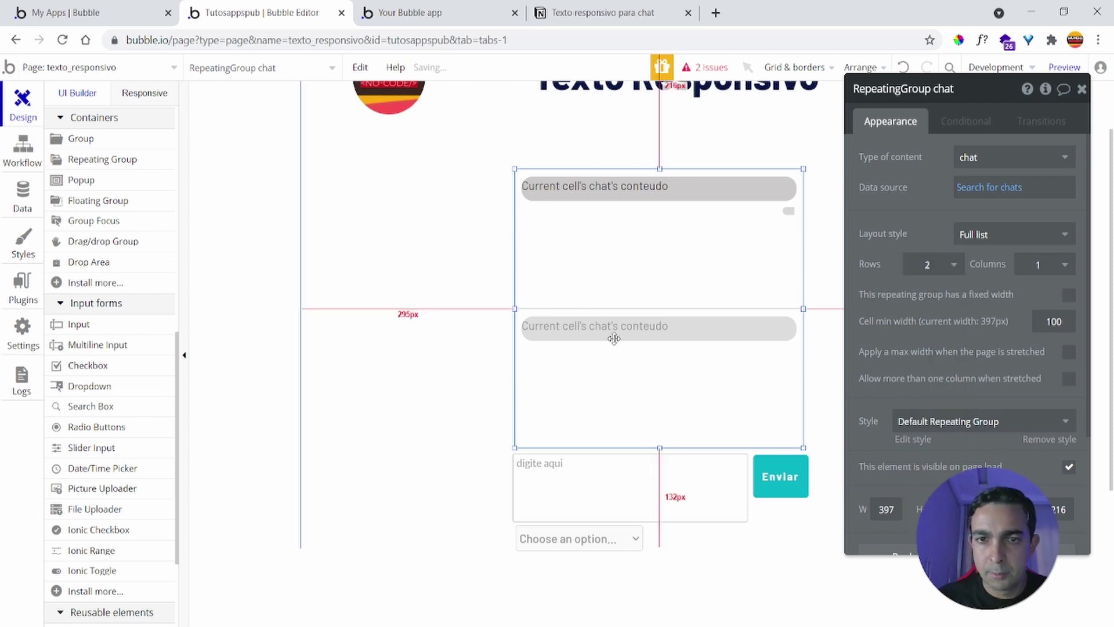
- Duplicate the HTML element in the repeating group's first cell and place the copy just below the original
left_click(623, 212)
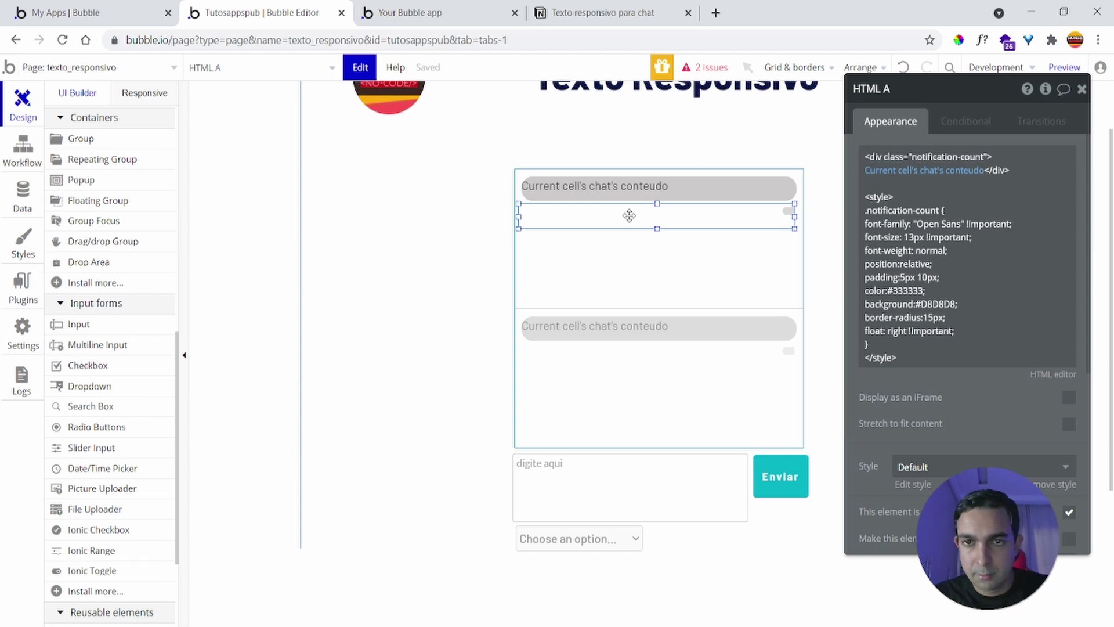
left_click(637, 251)
left_click(637, 252)
mouse_move(637, 256)
left_mouse_down()
mouse_move(650, 232)
mouse_move(647, 257)
mouse_move(629, 214)
mouse_move(654, 249)
left_mouse_up()
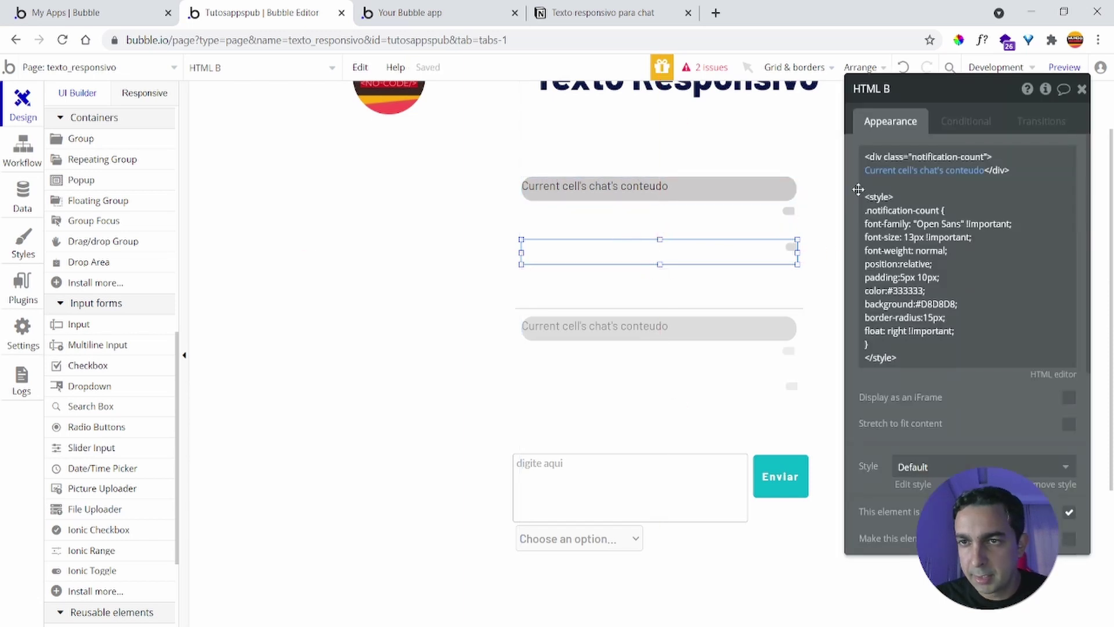
- Change the copied HTML element's dynamic content to Current cell's chat's tags's Display
left_click(957, 171)
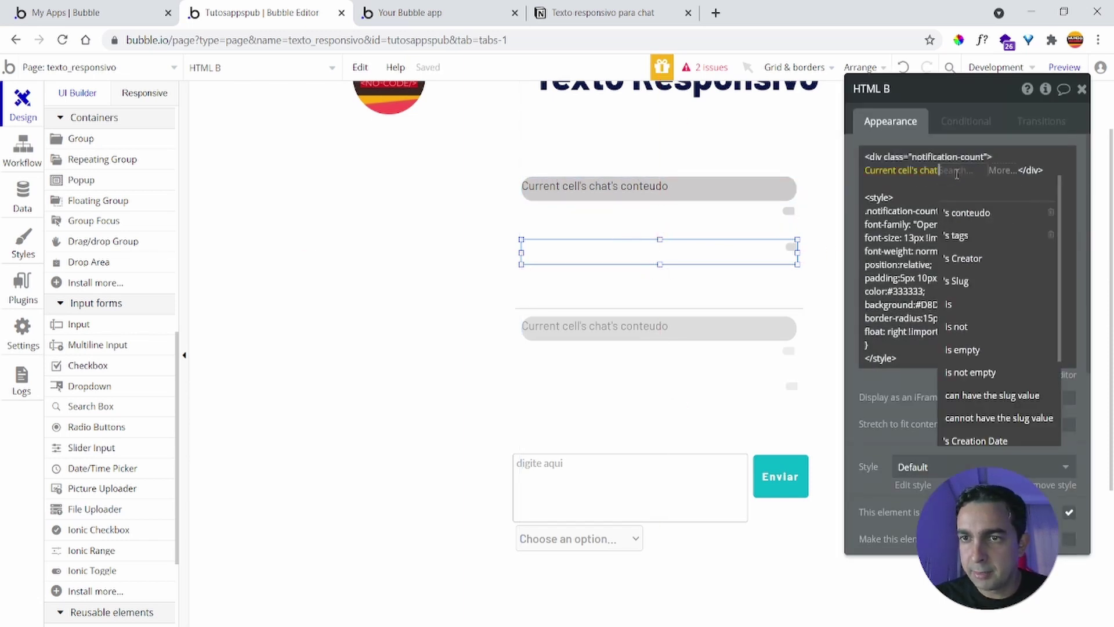
left_click(956, 236)
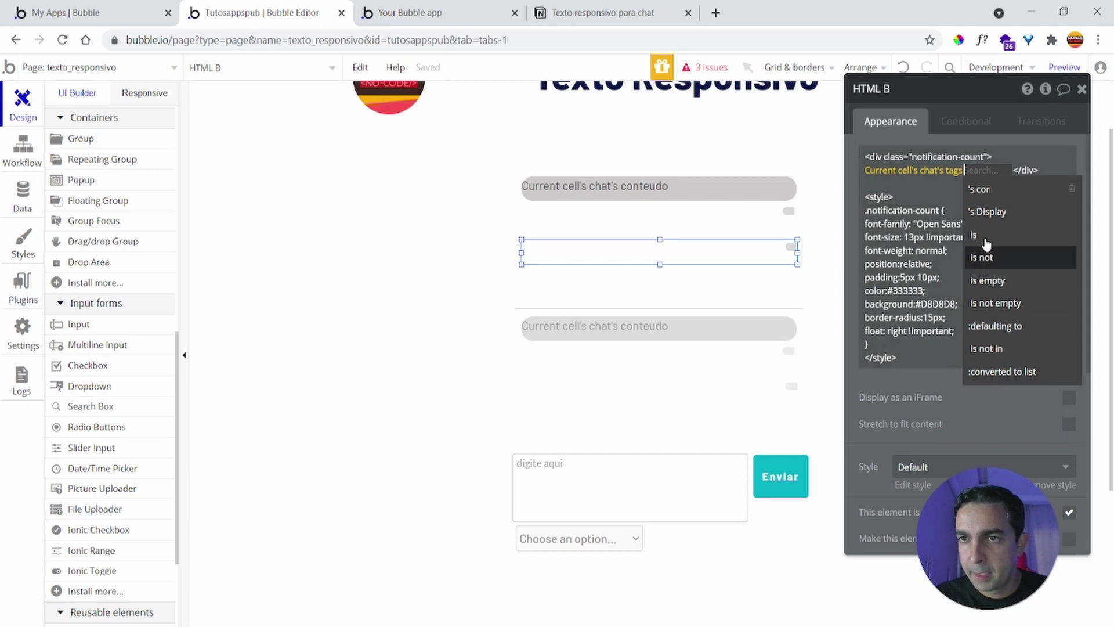
left_click(981, 213)
left_click(955, 397)
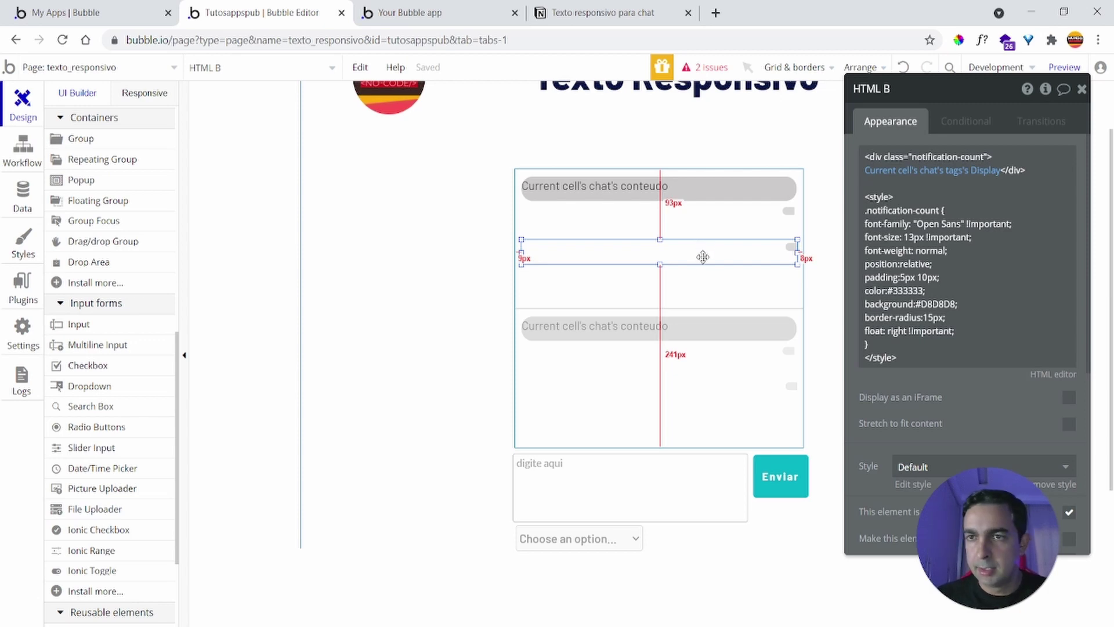
- Replace the background hex value in the copied HTML's CSS with Current cell's chat's tags's cor, keeping the # before it
left_click(917, 288)
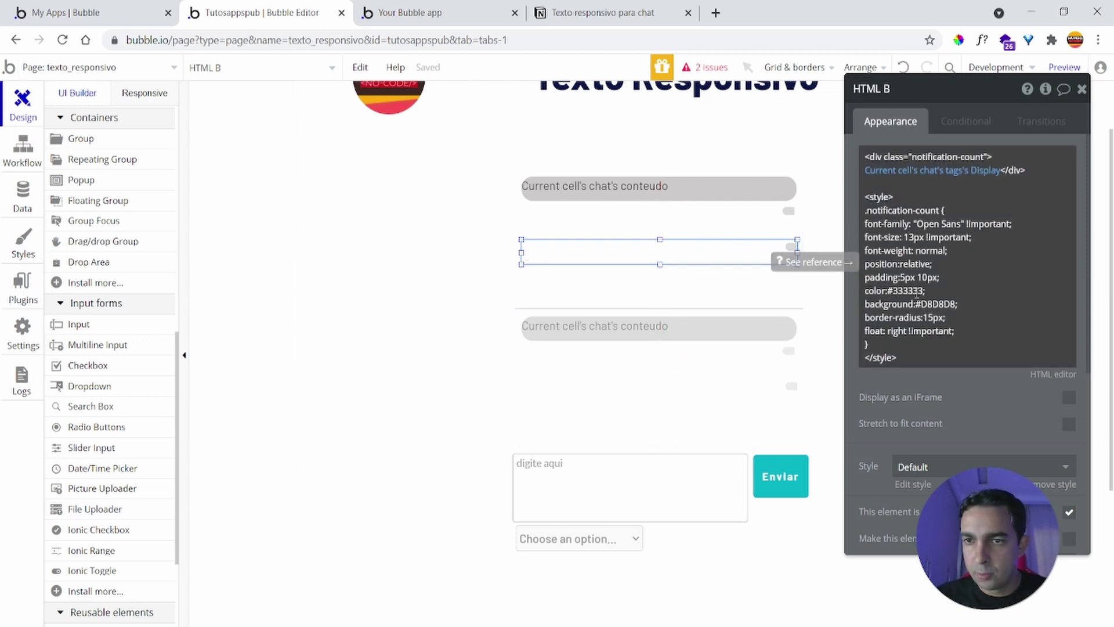
key("ctrl+a")
left_click(945, 317)
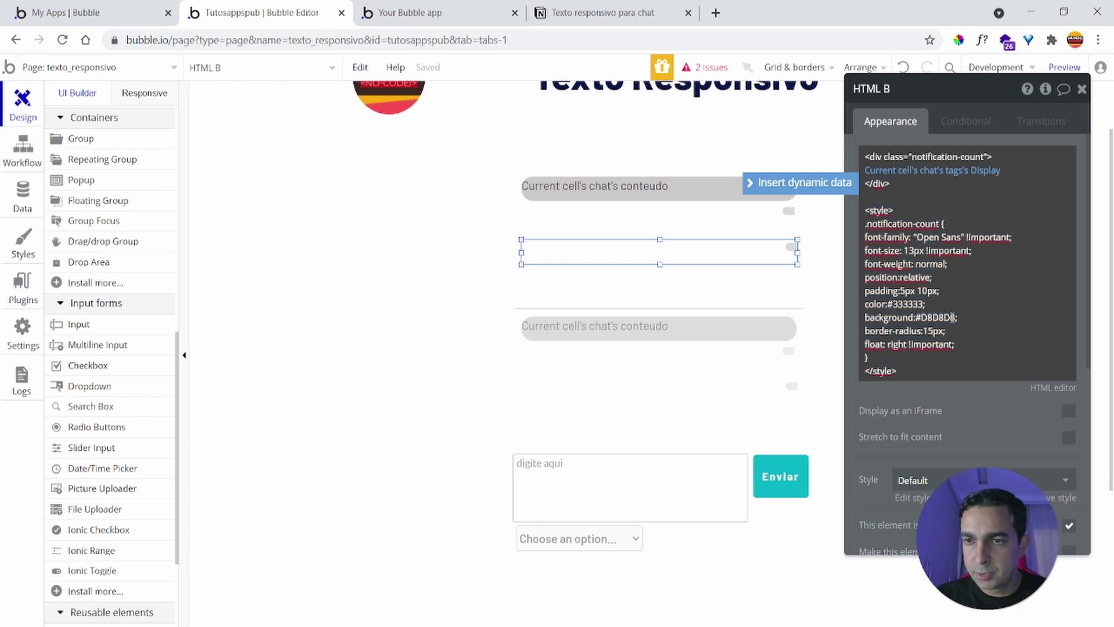
key("BackSpace")
key("BackSpace")
key("BackSpace")
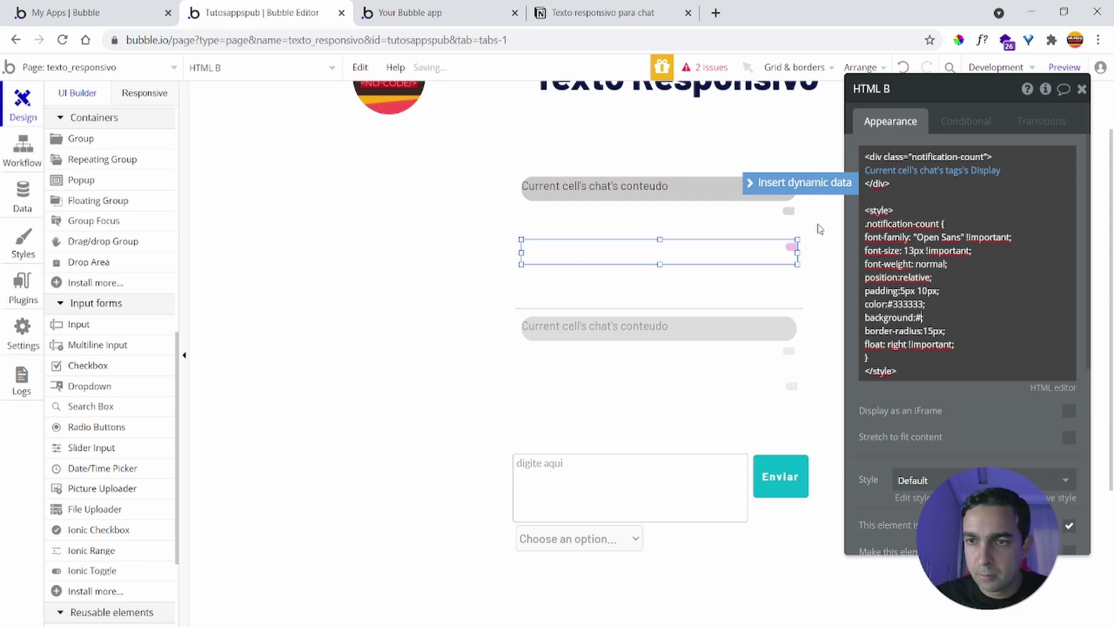
left_click(798, 182)
left_click(1017, 349)
left_click(1028, 347)
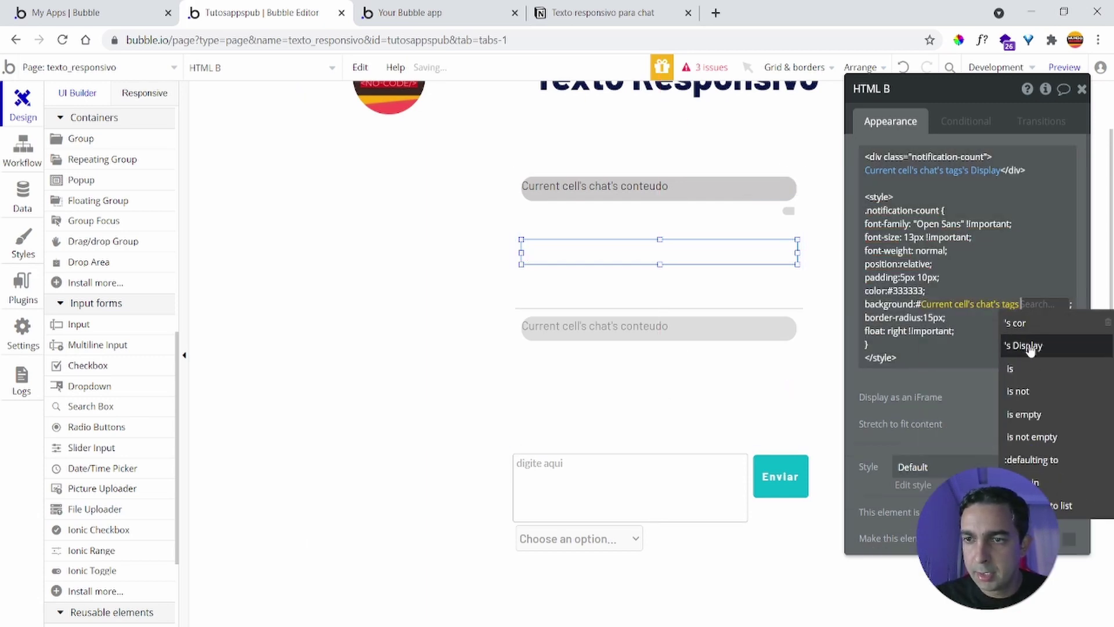
left_click(1021, 323)
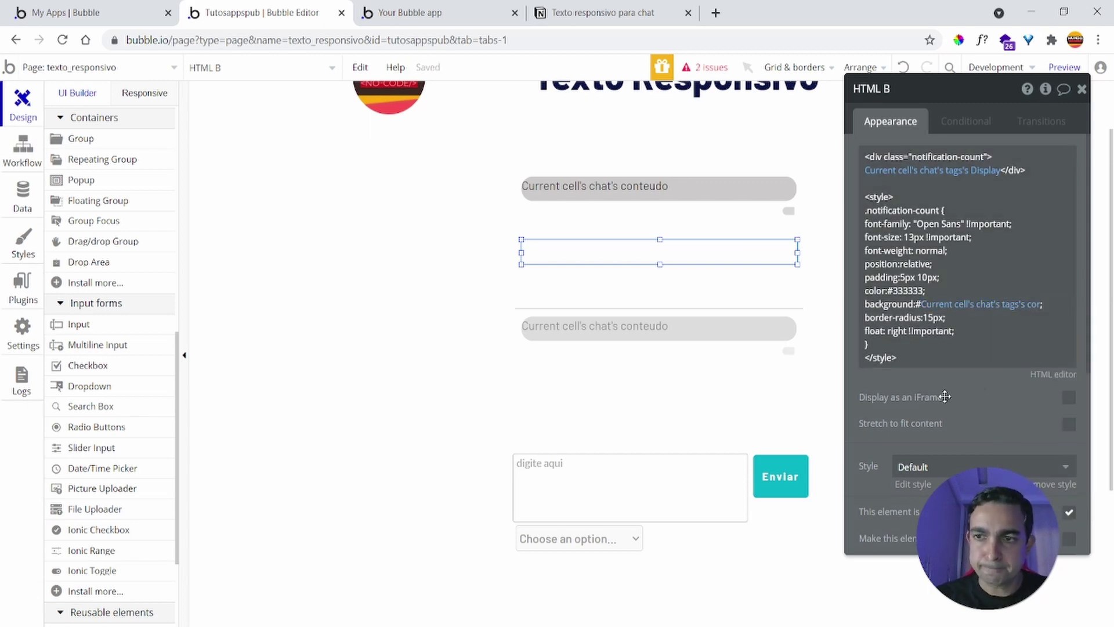
- Sample the red colour FF4C52 from the page logo with the ColorPick eyedropper
left_click(23, 194)
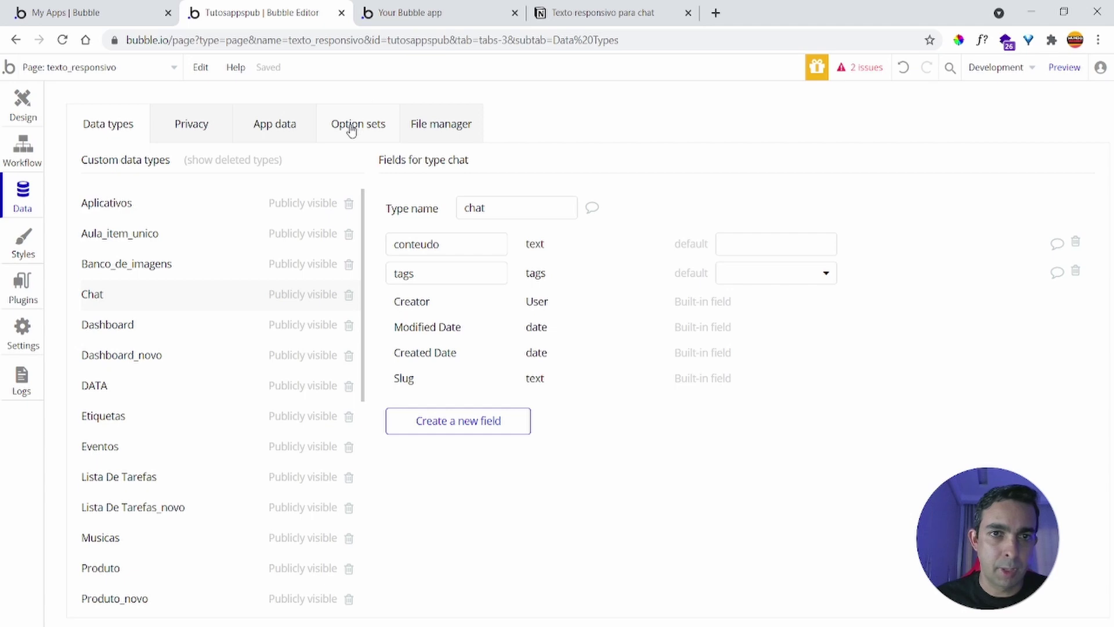
left_click(38, 114)
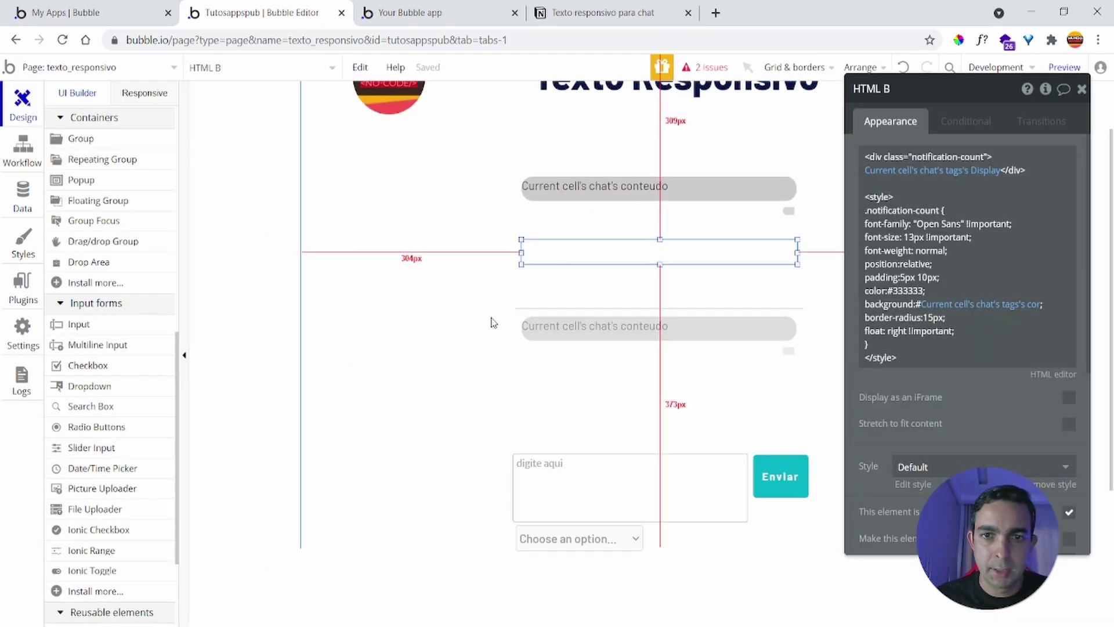
left_click(399, 421)
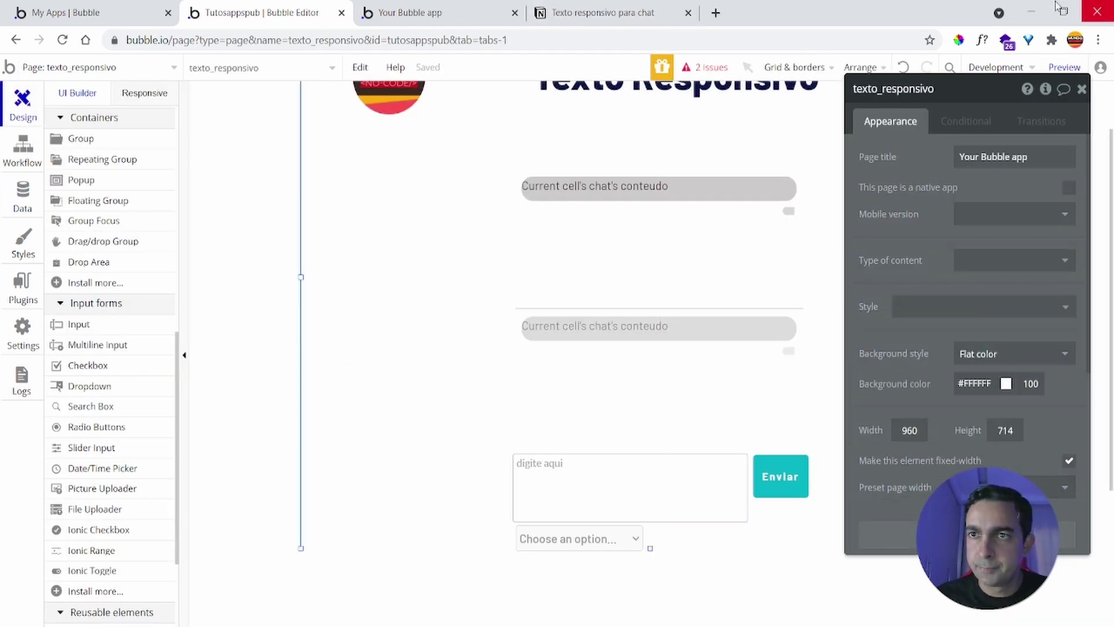
left_click(959, 39)
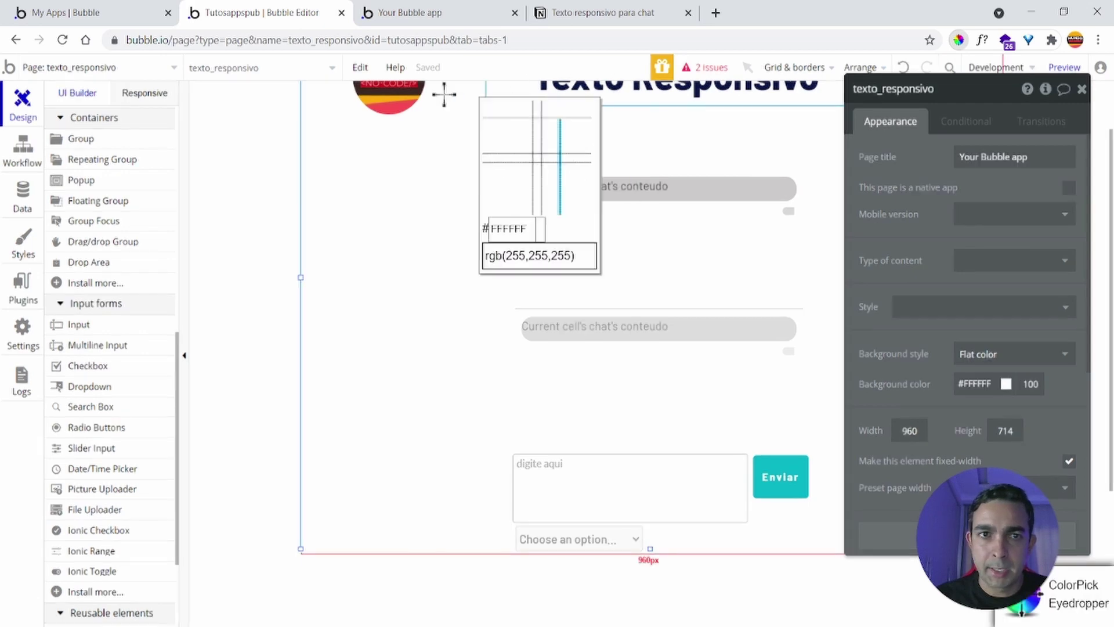
left_click(399, 107)
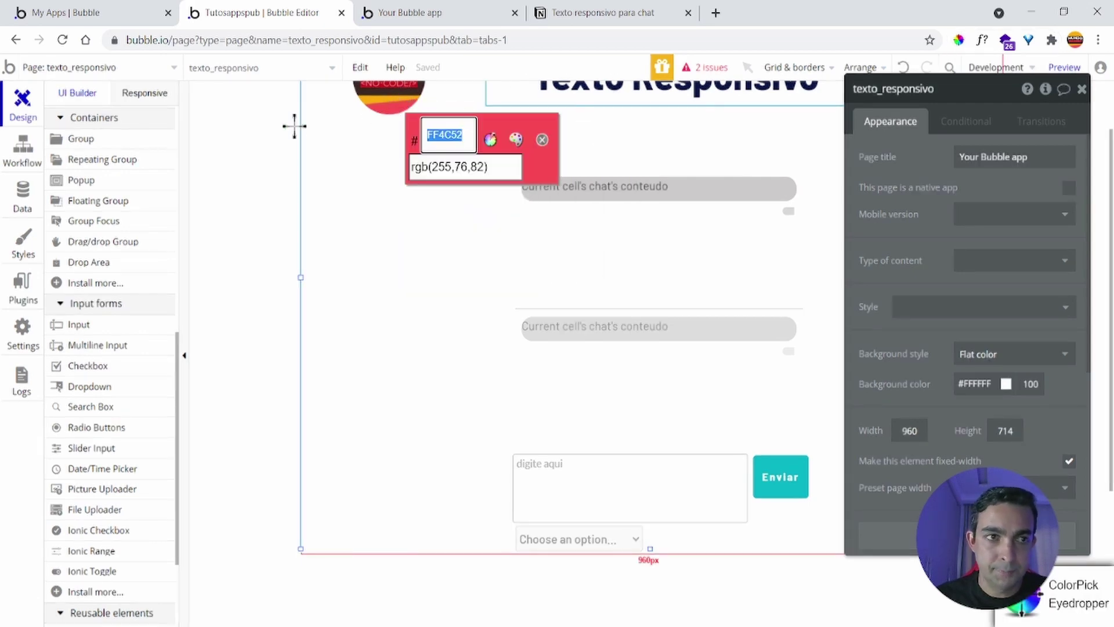
key("Escape")
- Set the cor attribute of the tag1 option in the tags option set to #FF4C52 and save it
left_click(18, 199)
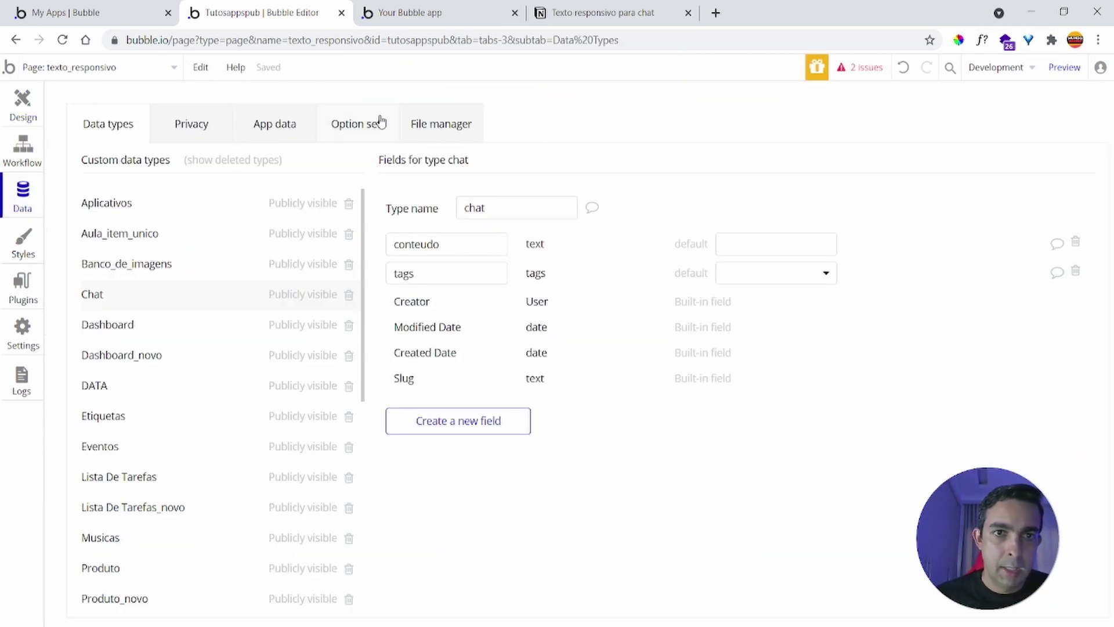
left_click(341, 129)
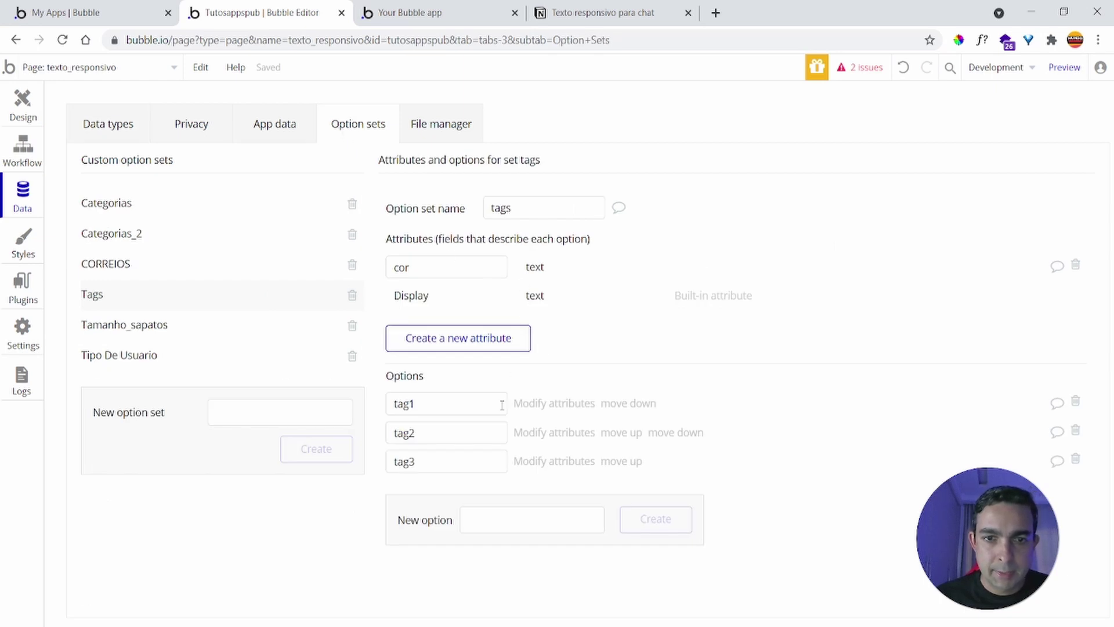
left_click(551, 407)
left_click(514, 149)
type("#FF4C52")
left_click(548, 287)
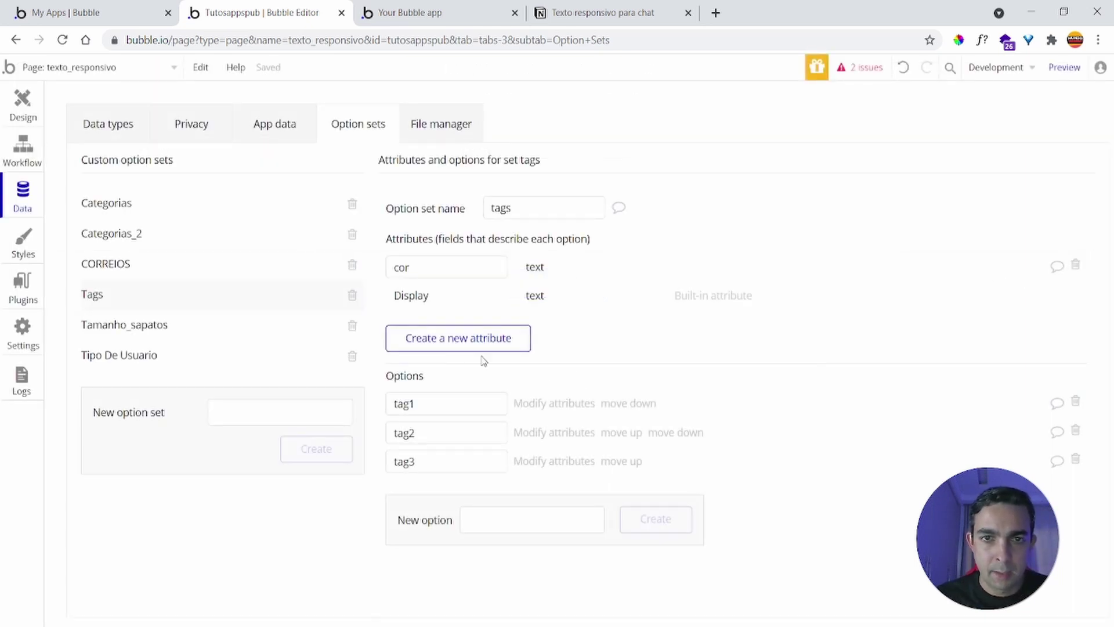
- Sample the dark brown 3E2822 from the page logo with the eyedropper and copy its hex code
left_click(21, 110)
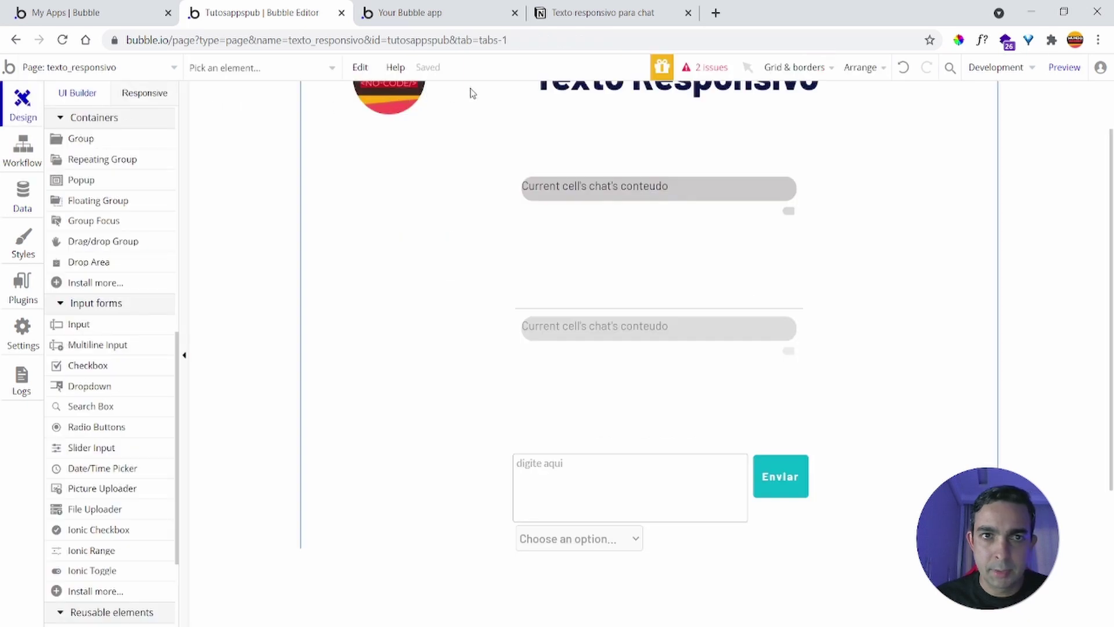
left_click(959, 40)
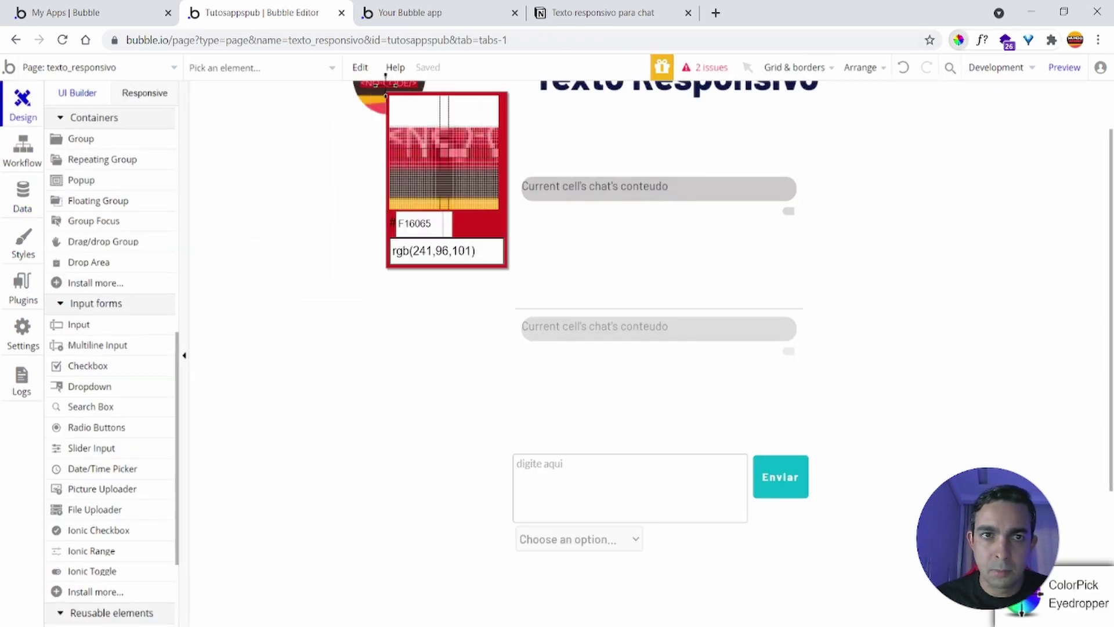
left_click(392, 96)
key("ctrl+c")
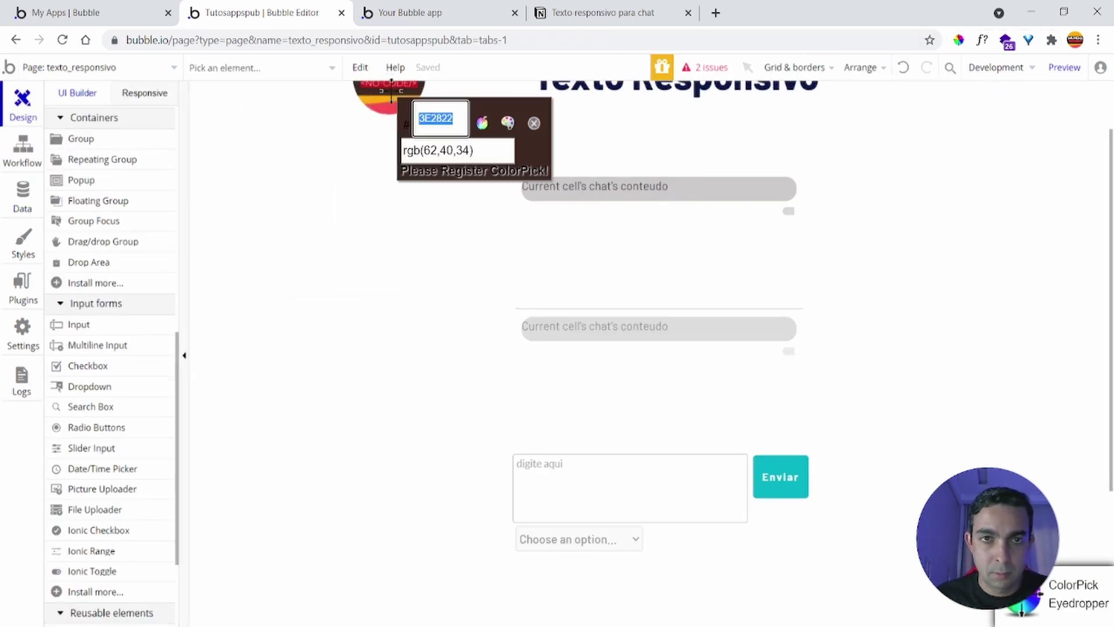
key("Escape")
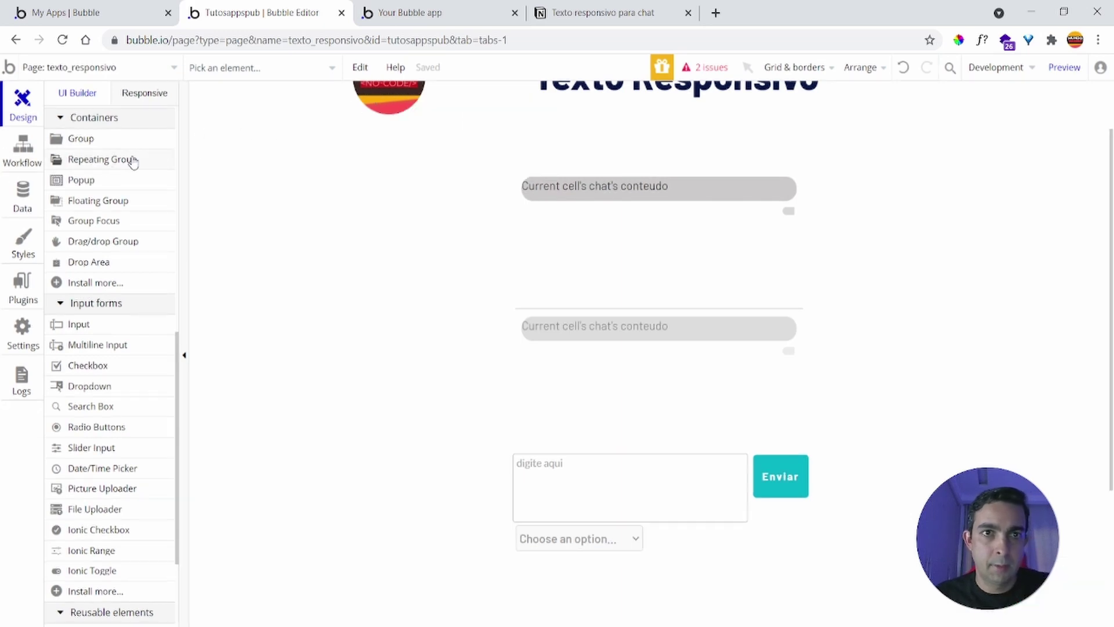
- Set the cor attribute of the tag2 option in the tags option set to #3E2822 and save it
left_click(29, 198)
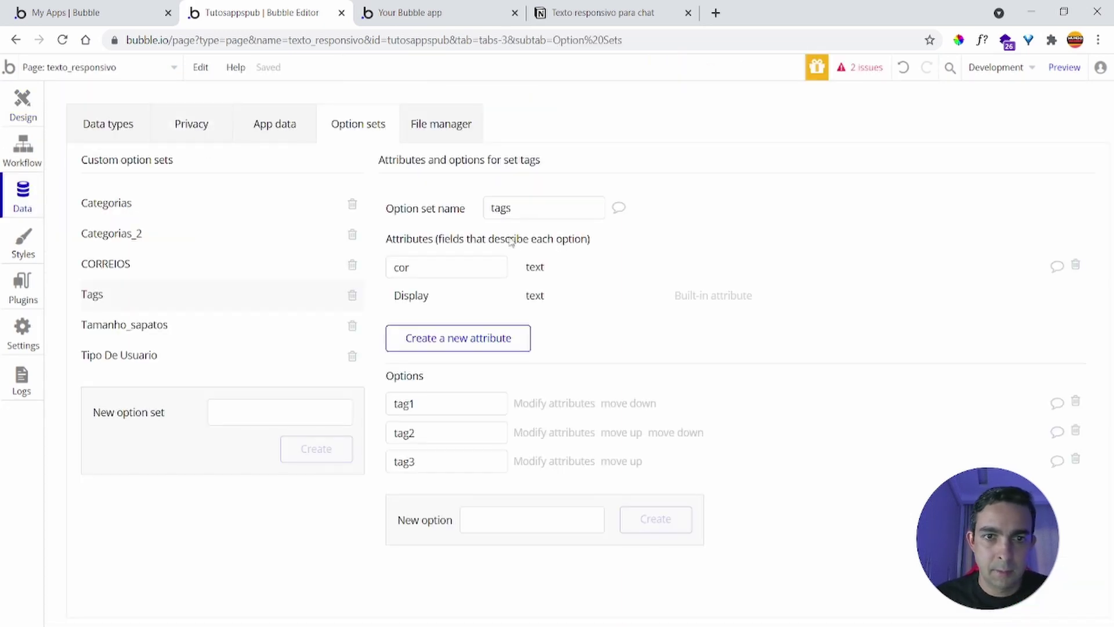
left_click(567, 432)
left_click(545, 154)
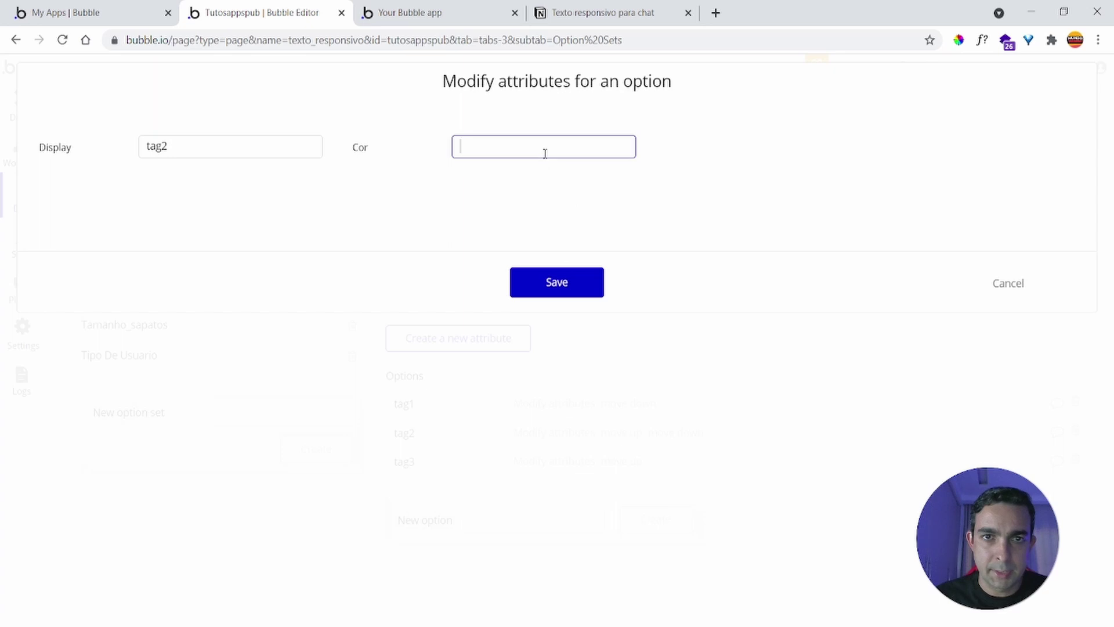
type("#")
key("ctrl+v")
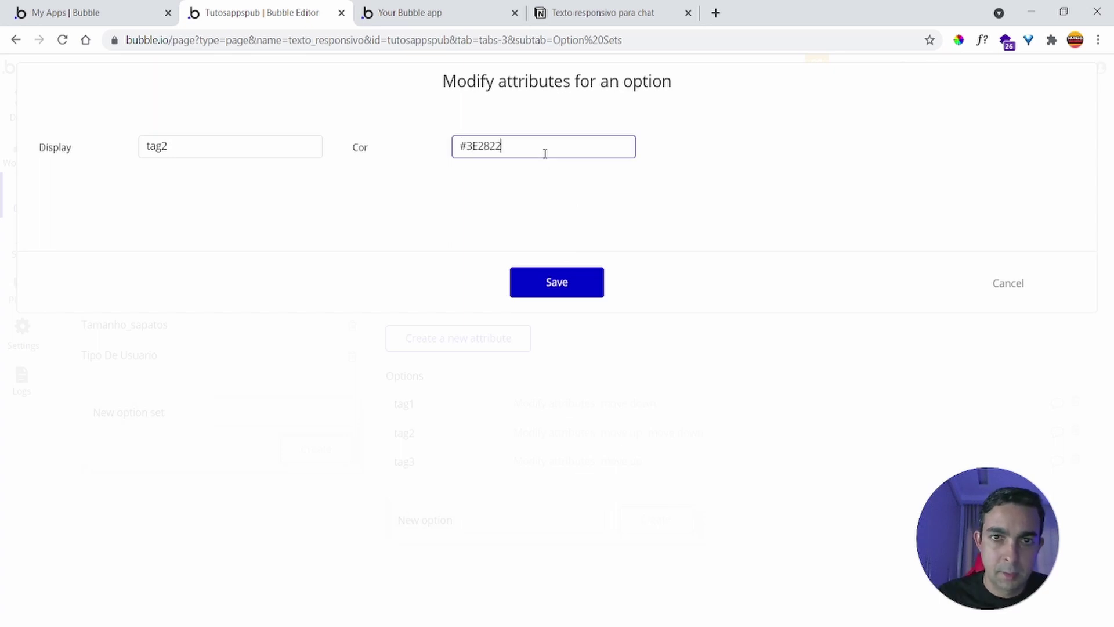
left_click(552, 283)
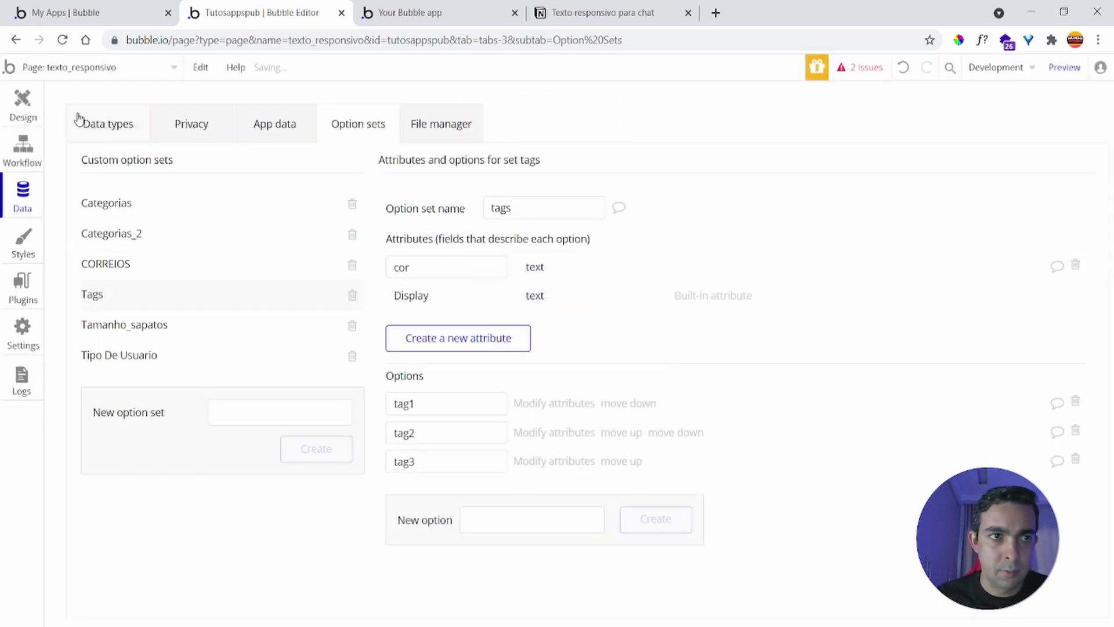
- Sample the teal colour 03B4C6 from the Enviar button on the page design with the ColorPick eyedropper
left_click(32, 118)
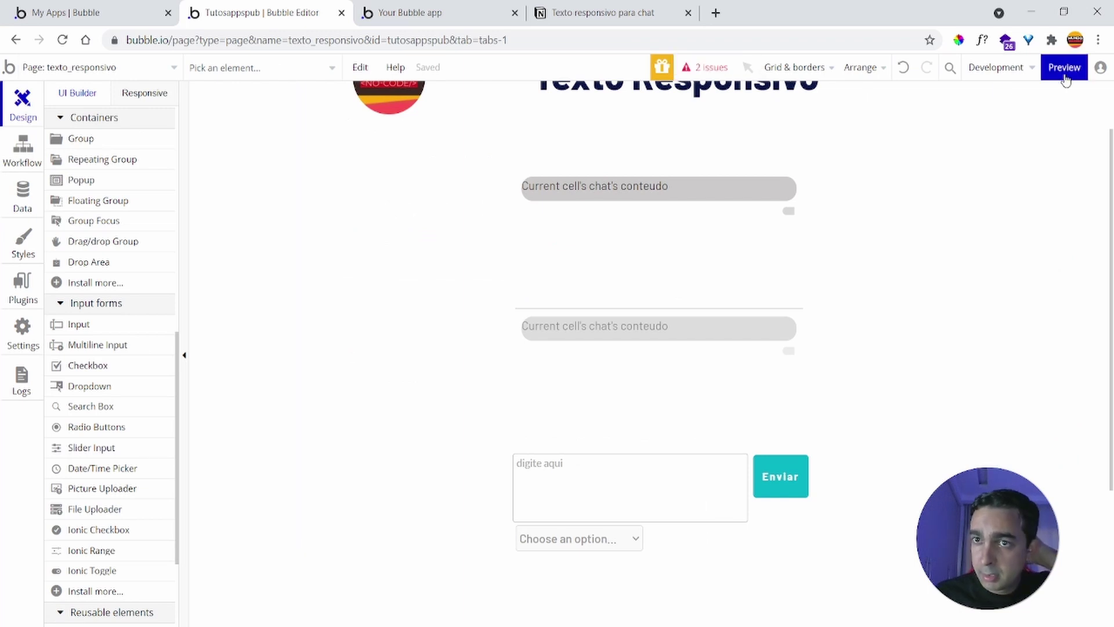
left_click(958, 39)
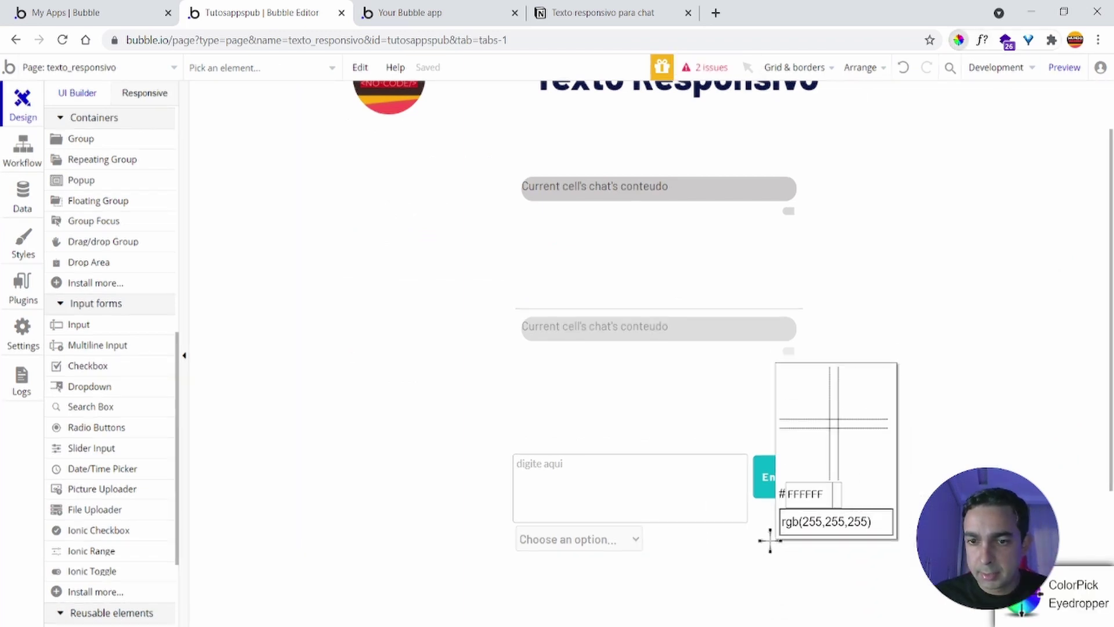
left_click(769, 496)
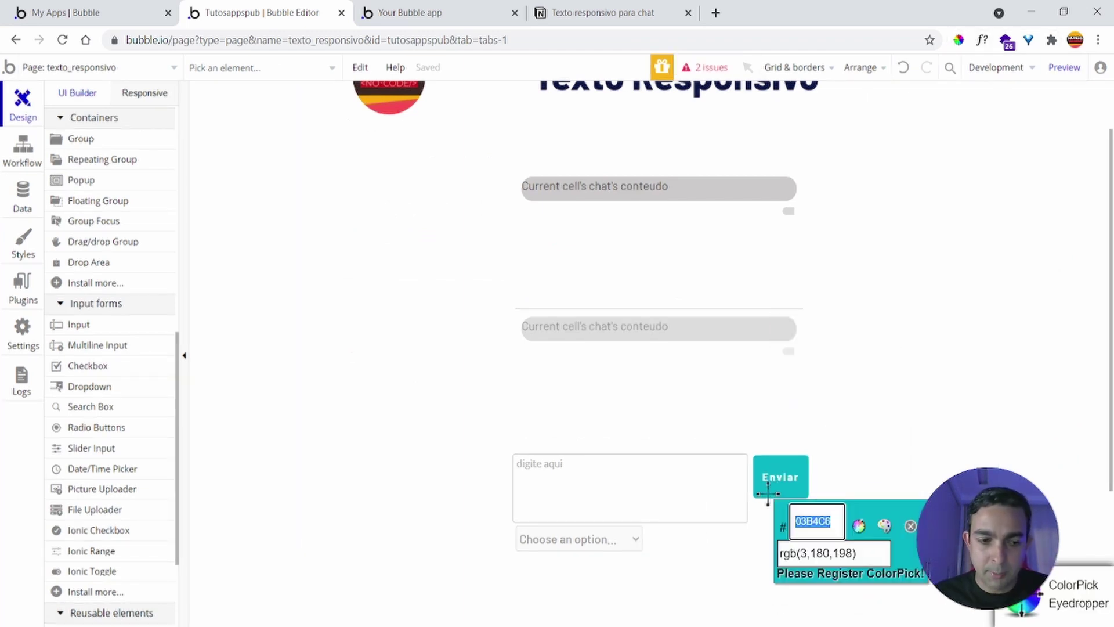
key("Escape")
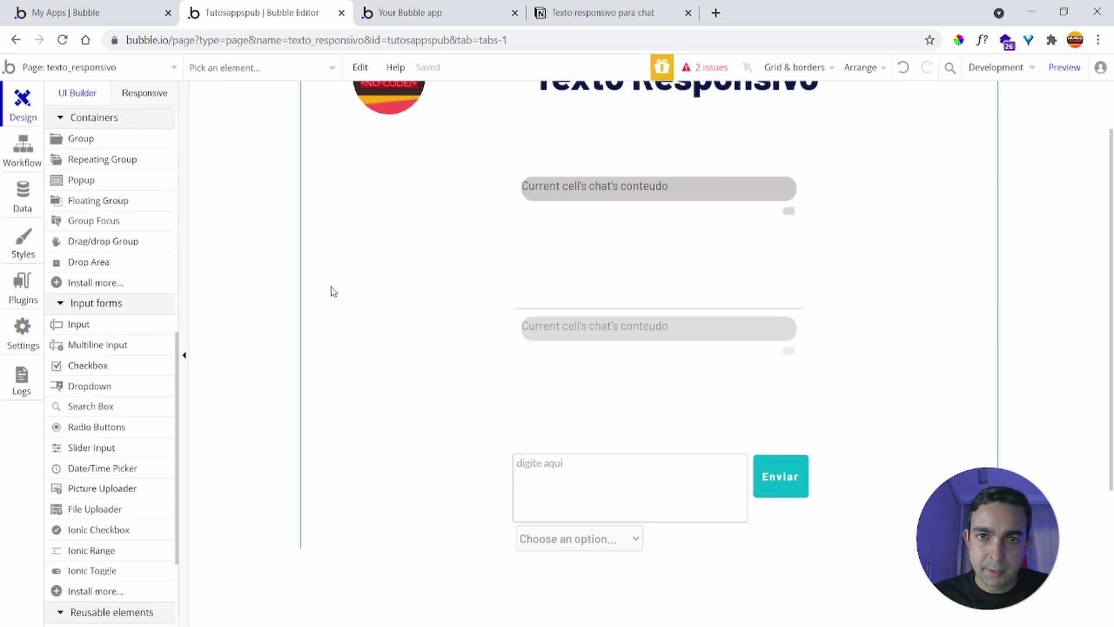
- Set the cor attribute of the tag3 option in the tags option set to #03B4C6 and save it
left_click(29, 190)
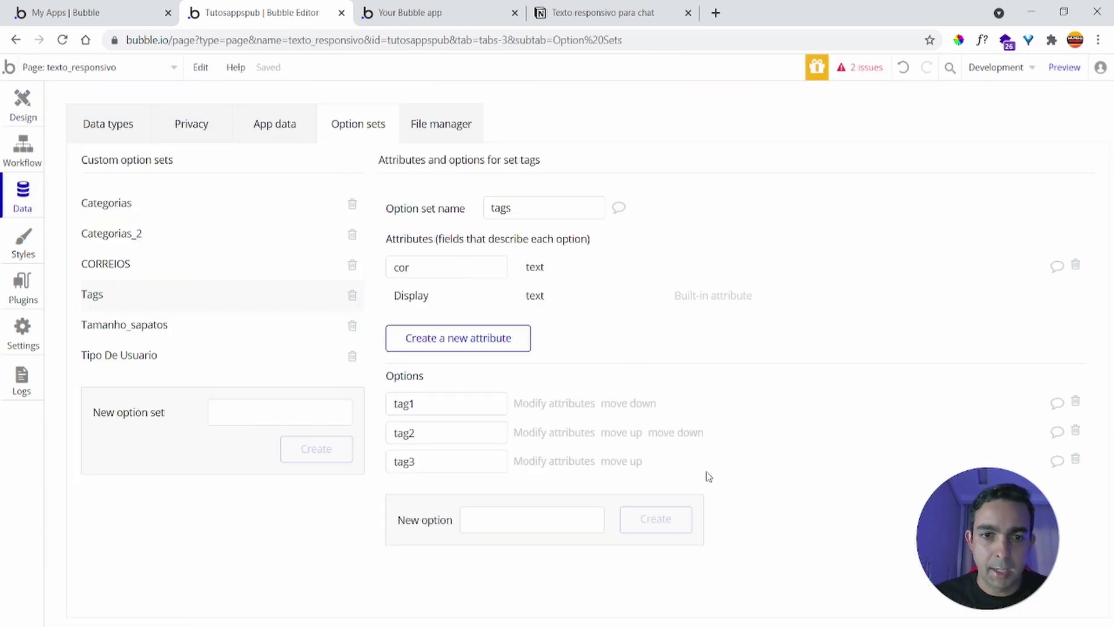
left_click(551, 462)
left_click(522, 148)
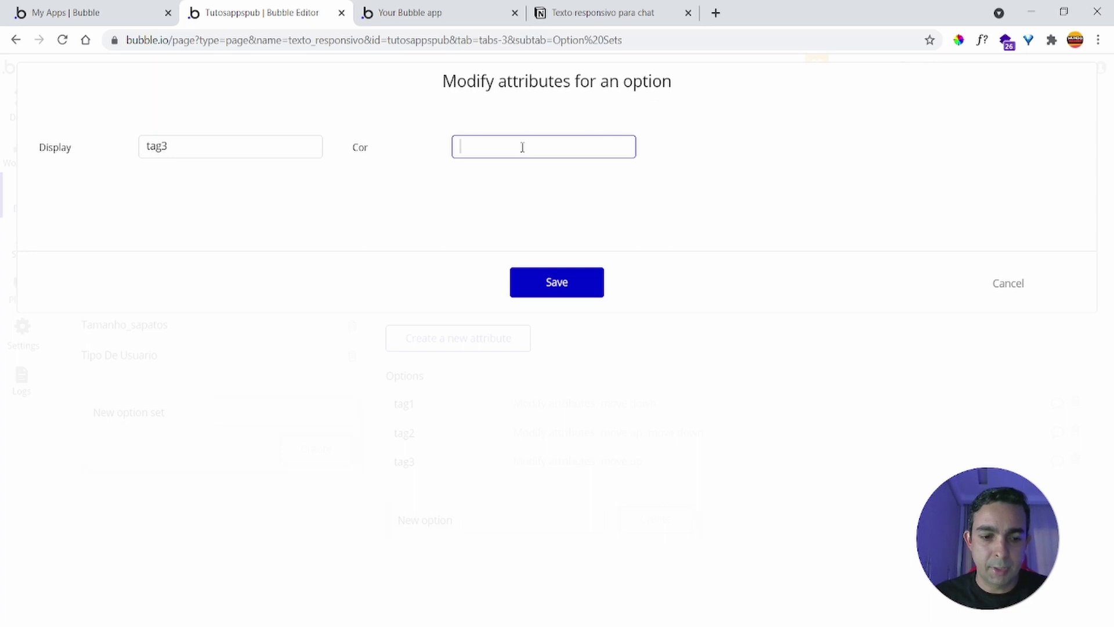
type("#03B4C6")
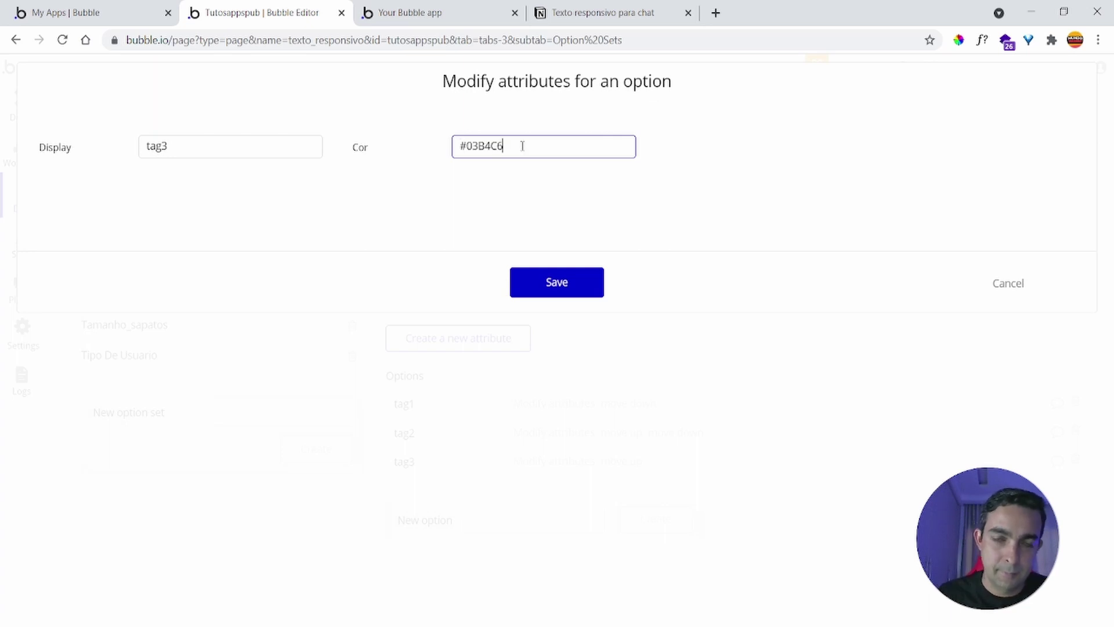
left_click(541, 281)
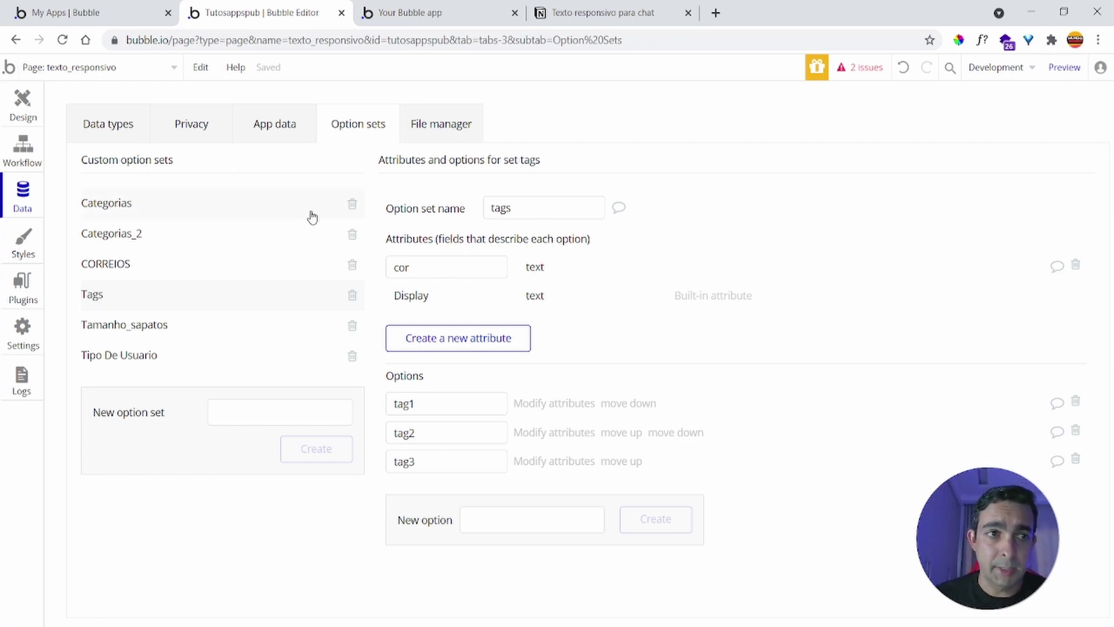
- Switch to the running preview of the texto_responsivo page and refresh it to the latest version
left_click(22, 110)
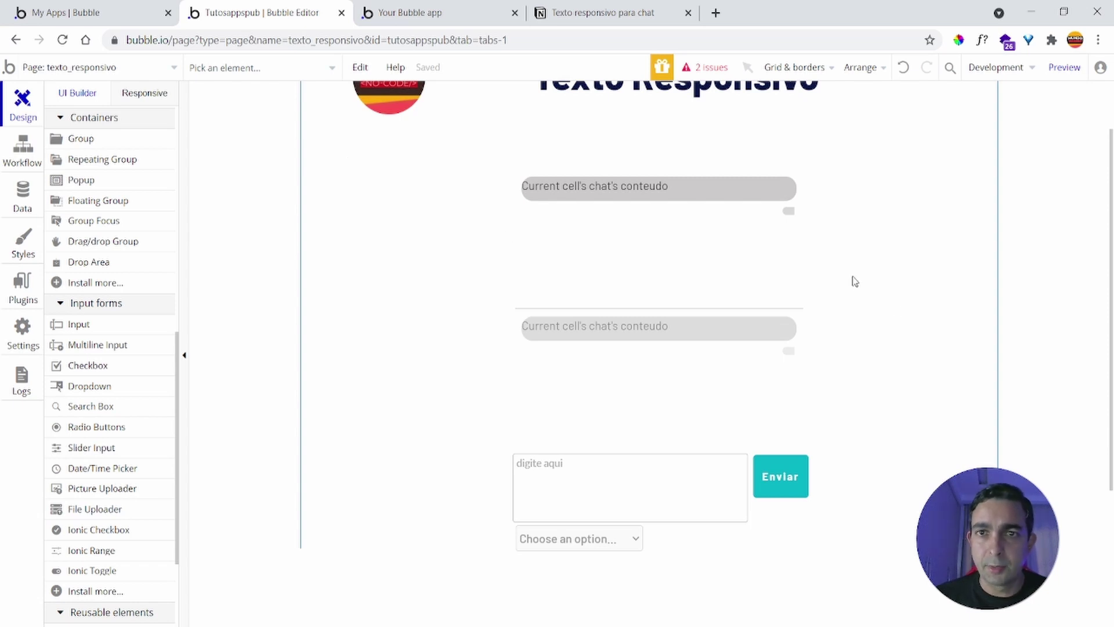
left_click(421, 8)
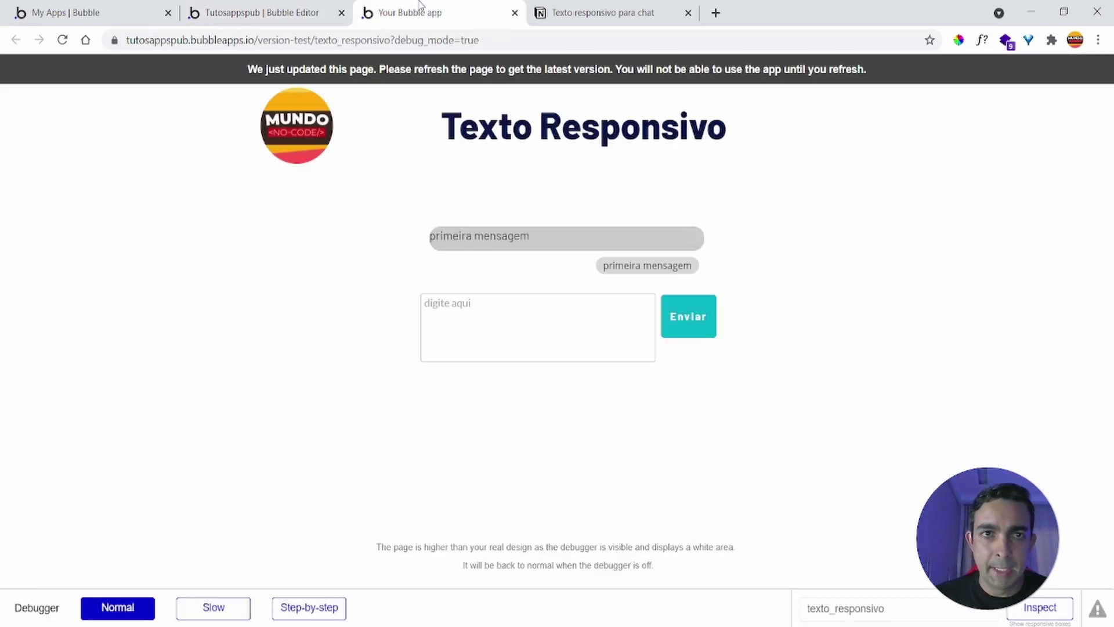
left_click(428, 75)
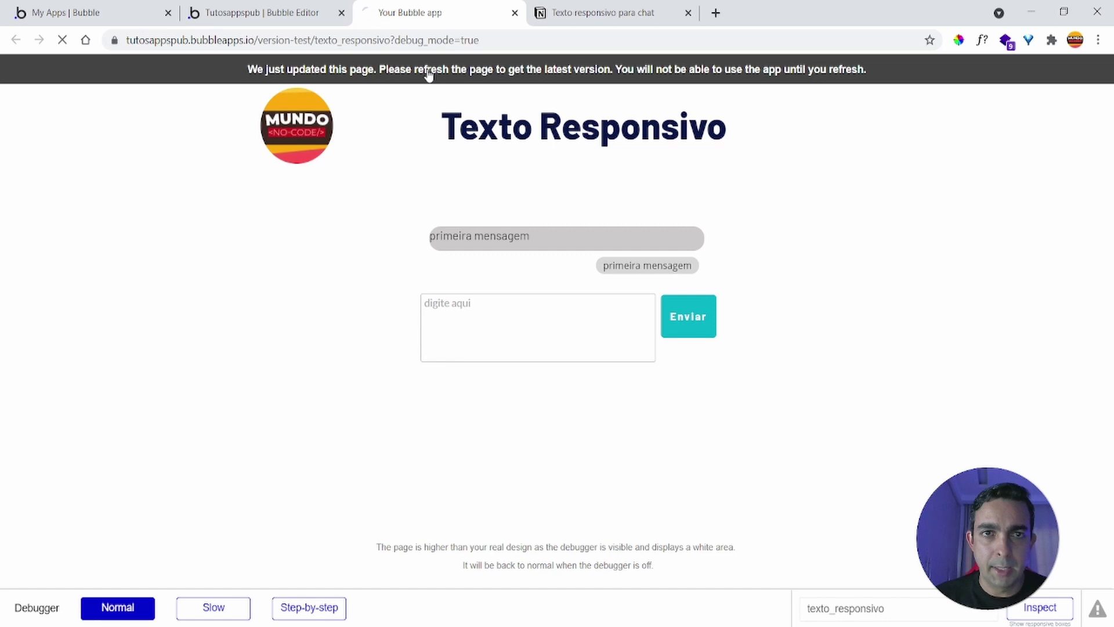
- In the Enviar button's workflow, set the tags field of the Create a new chat action to Dropdown A's value
key("ctrl+shift+Tab")
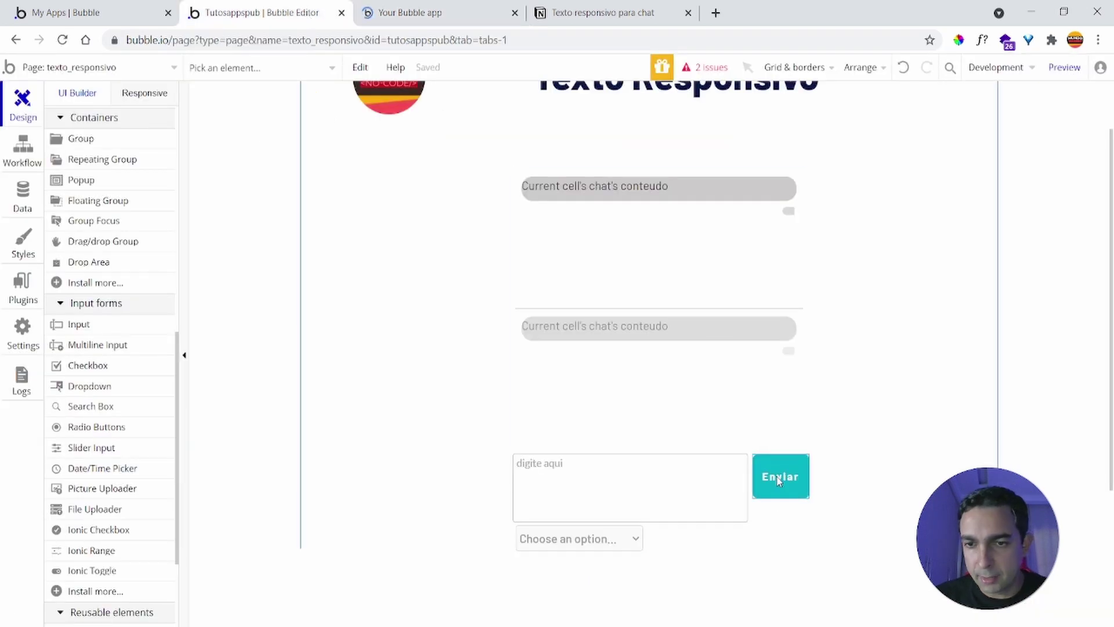
double_click(781, 486)
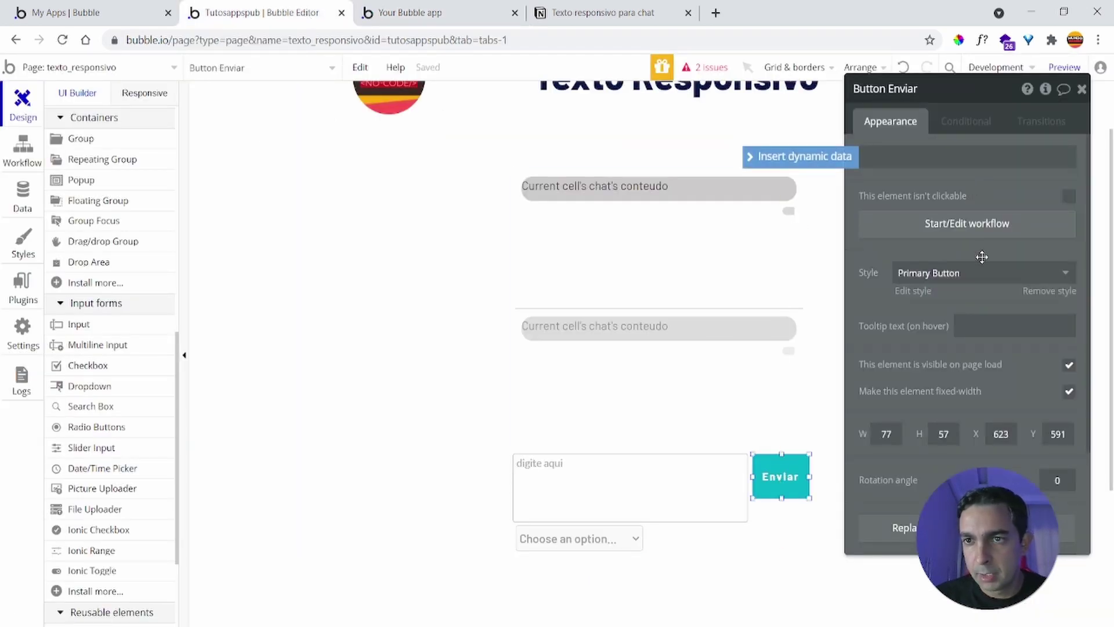
left_click(987, 232)
left_click(146, 273)
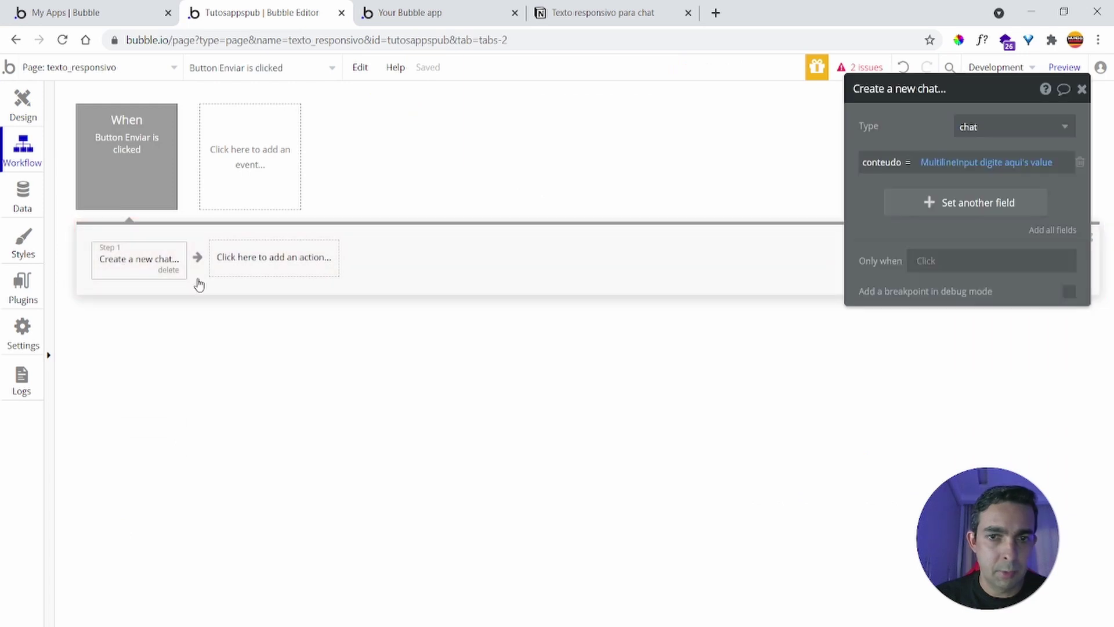
left_click(921, 204)
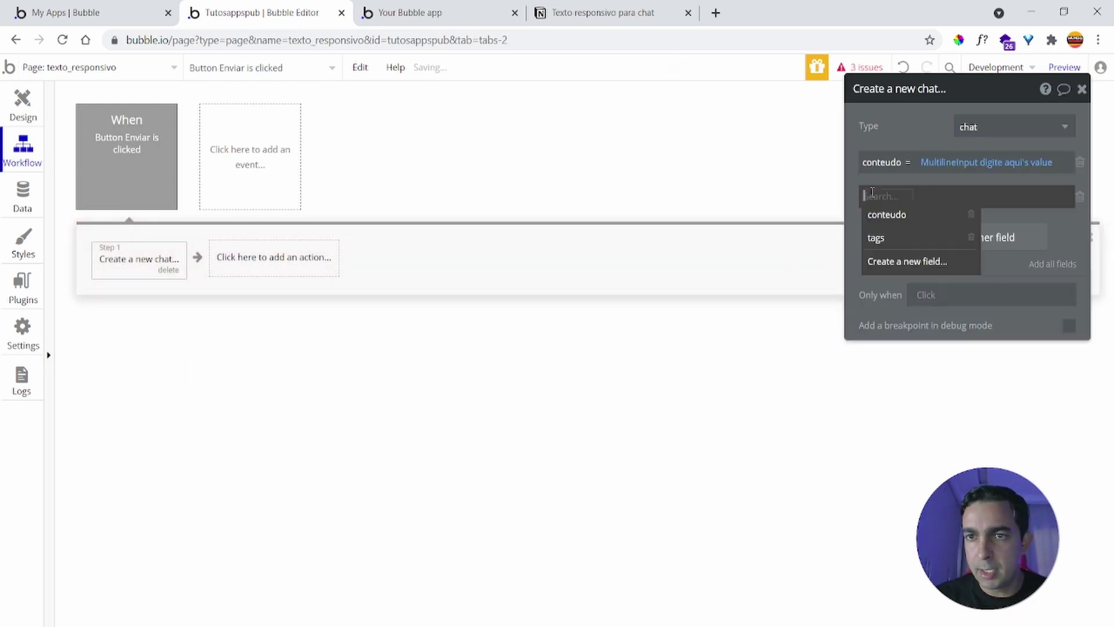
left_click(901, 238)
left_click(916, 197)
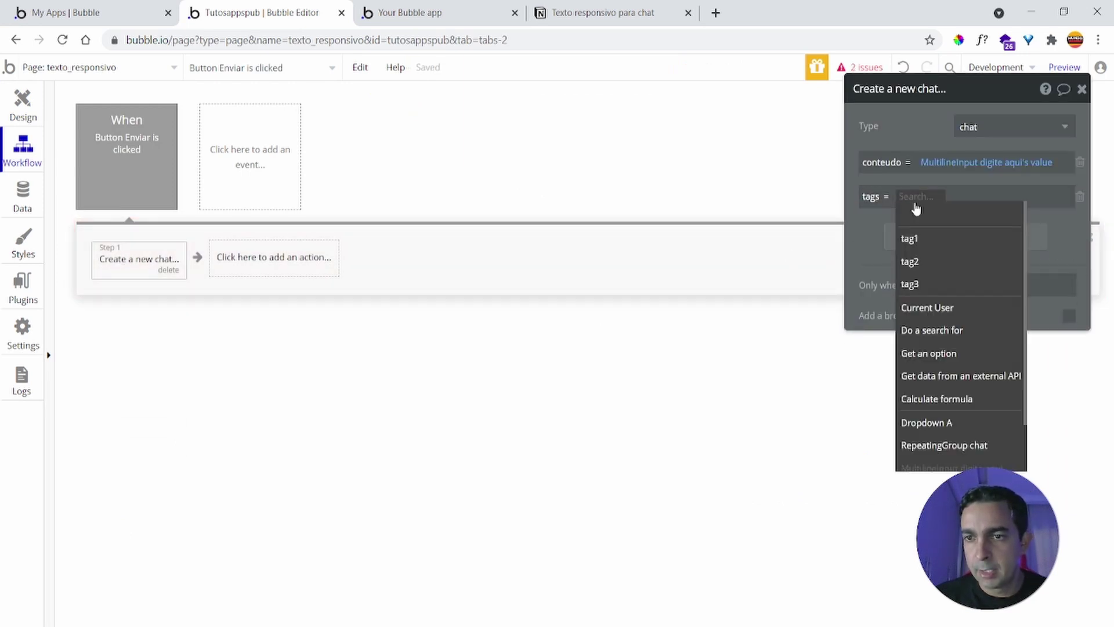
left_click(993, 430)
left_click(957, 196)
left_click(966, 212)
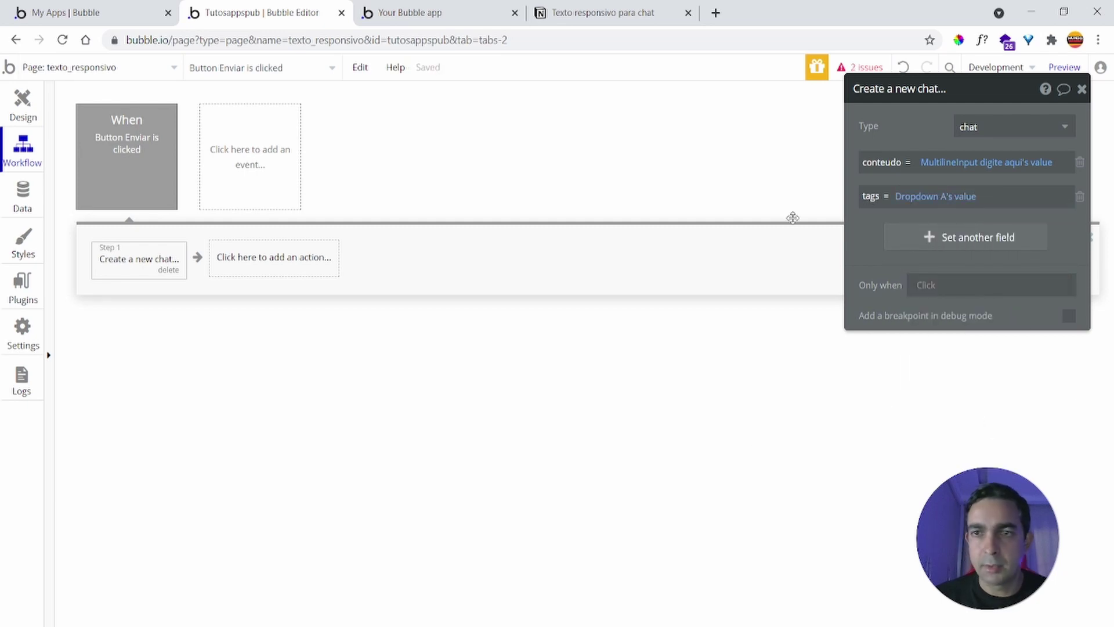
- Send the test message "Mundo no-code" with tag1 in the preview, and reload the page to check the tag colour
left_click(412, 12)
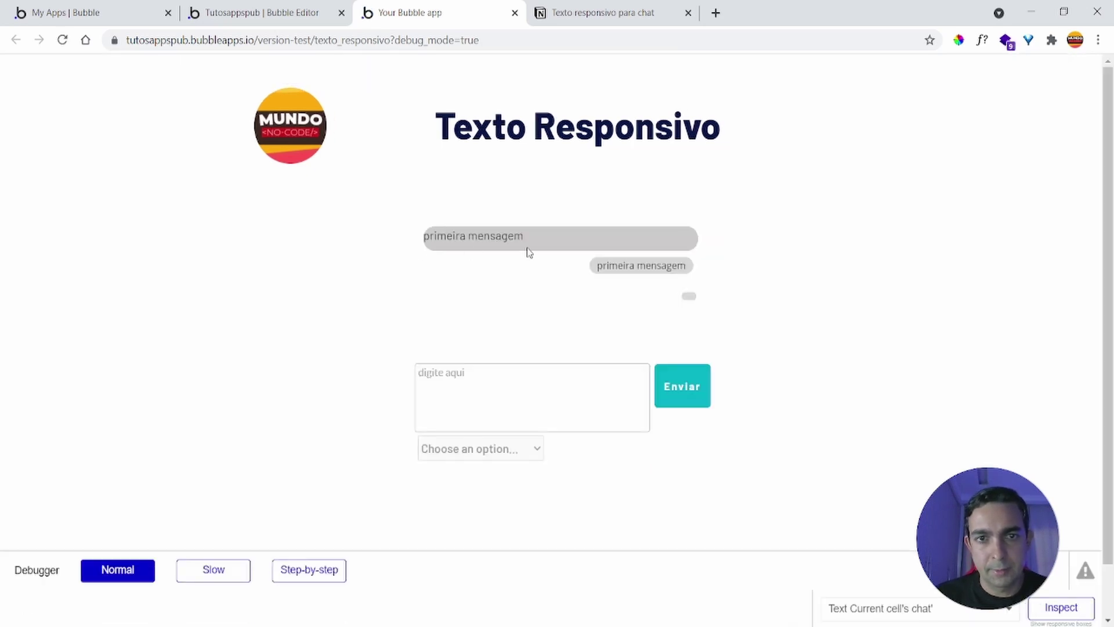
left_click(587, 389)
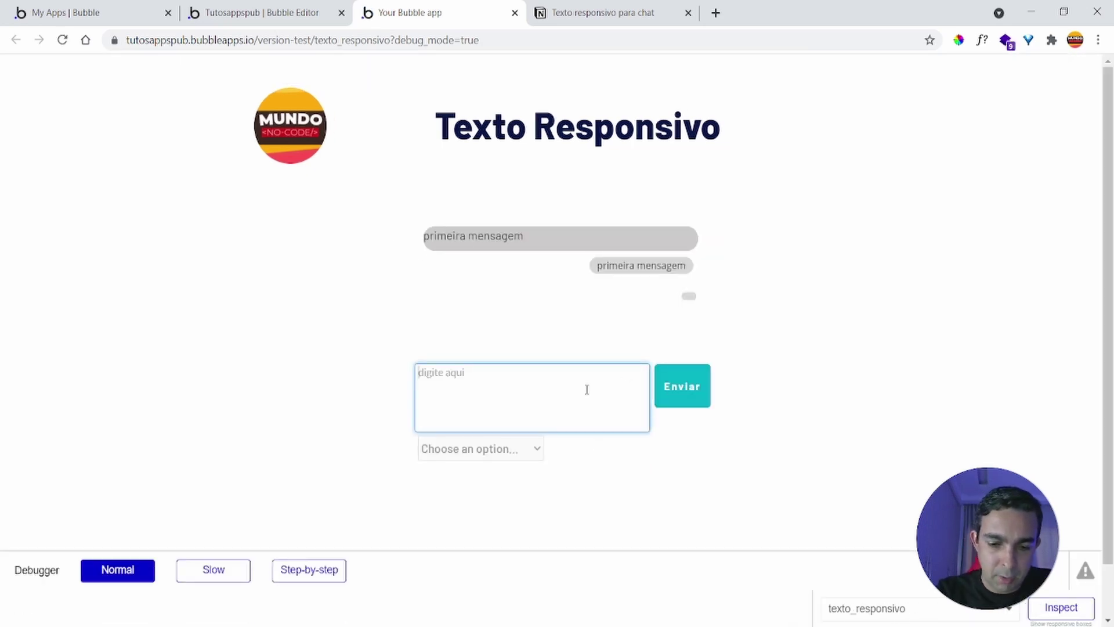
type("Mundo no-code")
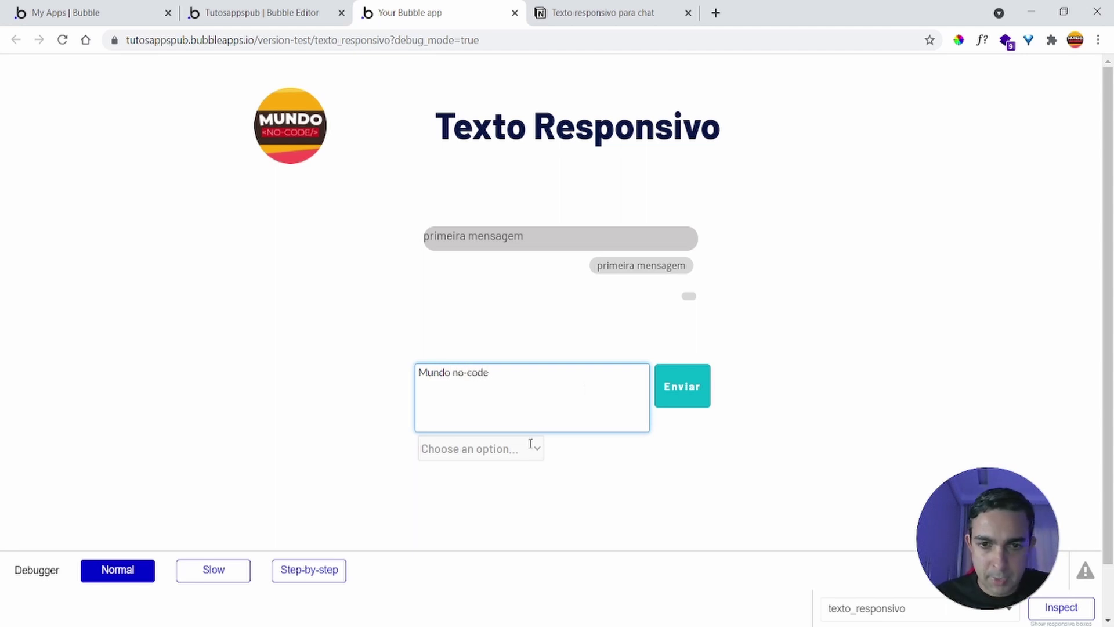
left_click(516, 459)
left_click(492, 484)
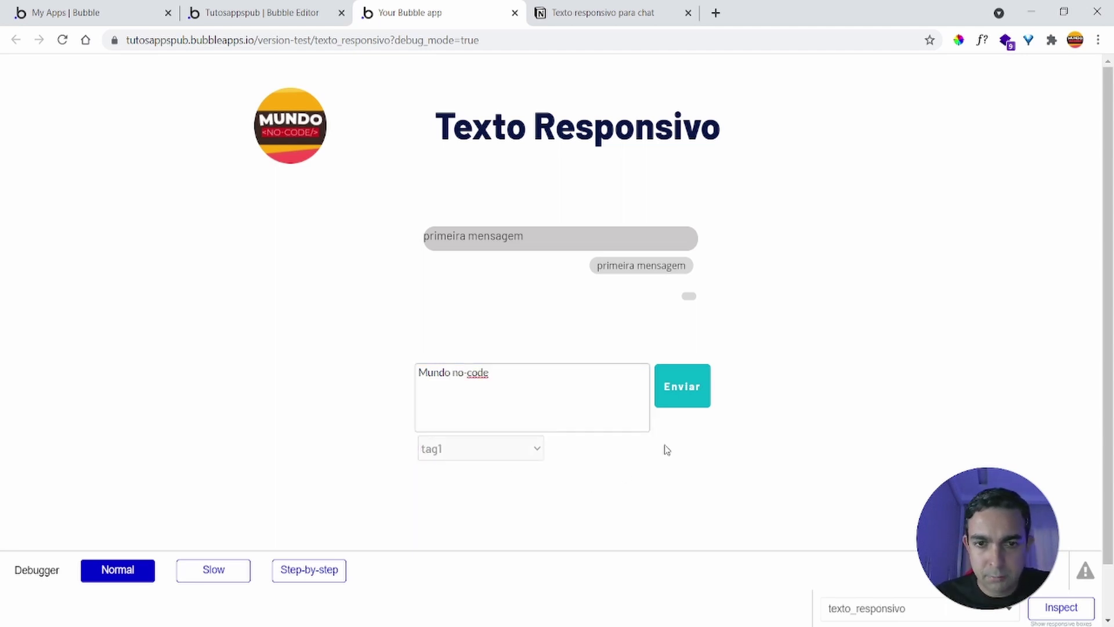
left_click(694, 393)
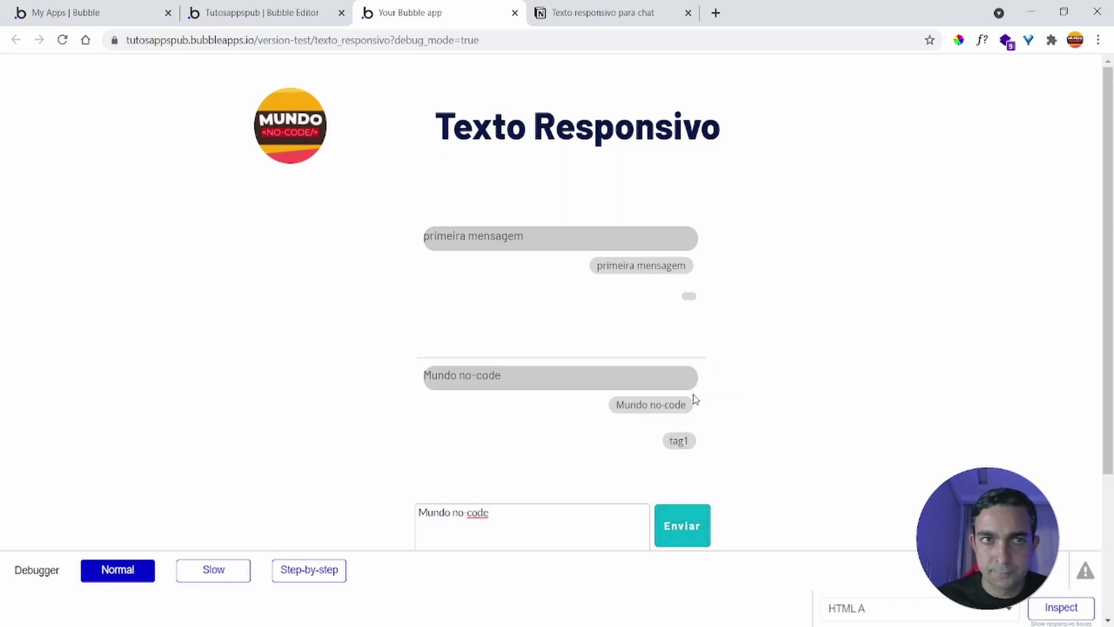
scroll(822, 357, "down", 3)
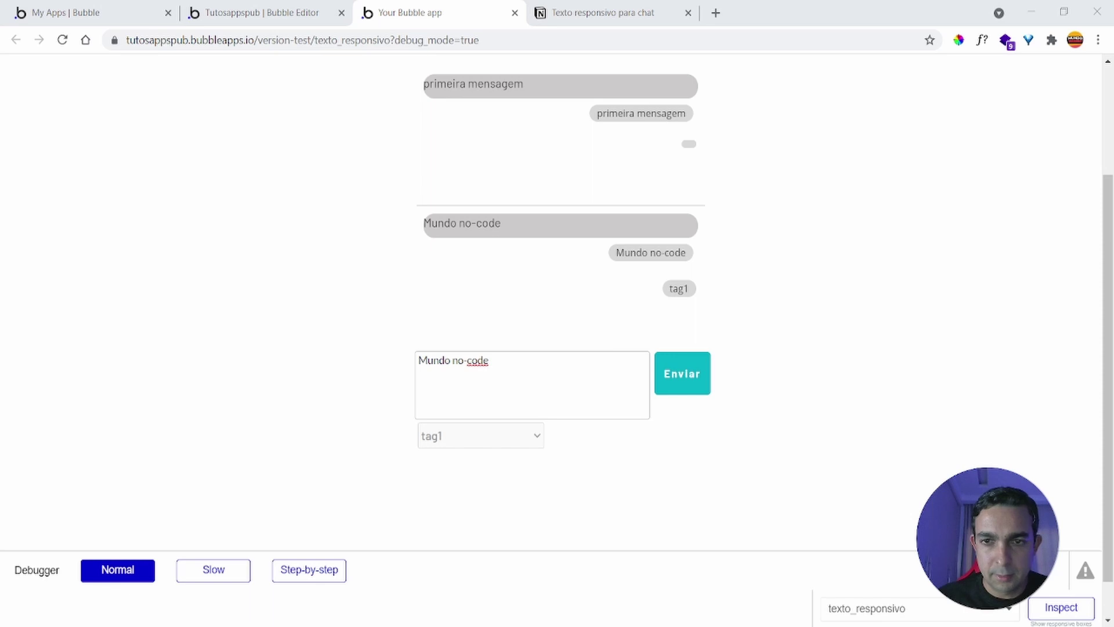
key("F5")
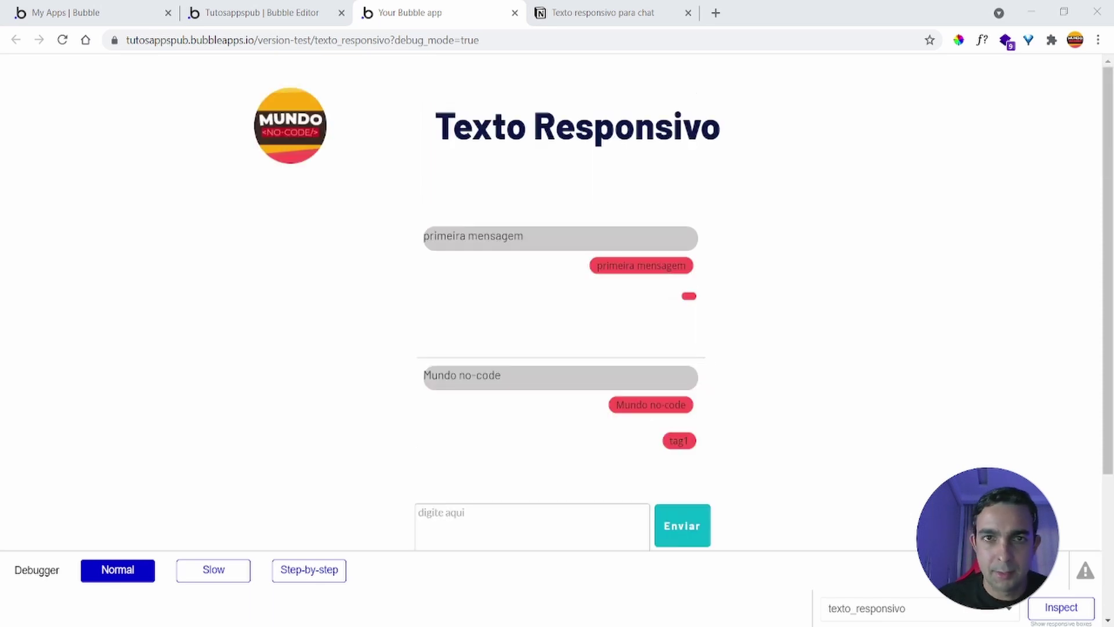
- Examine the CSS of the message and tag HTML elements in the chat's repeating group cell in the editor
left_click(299, 22)
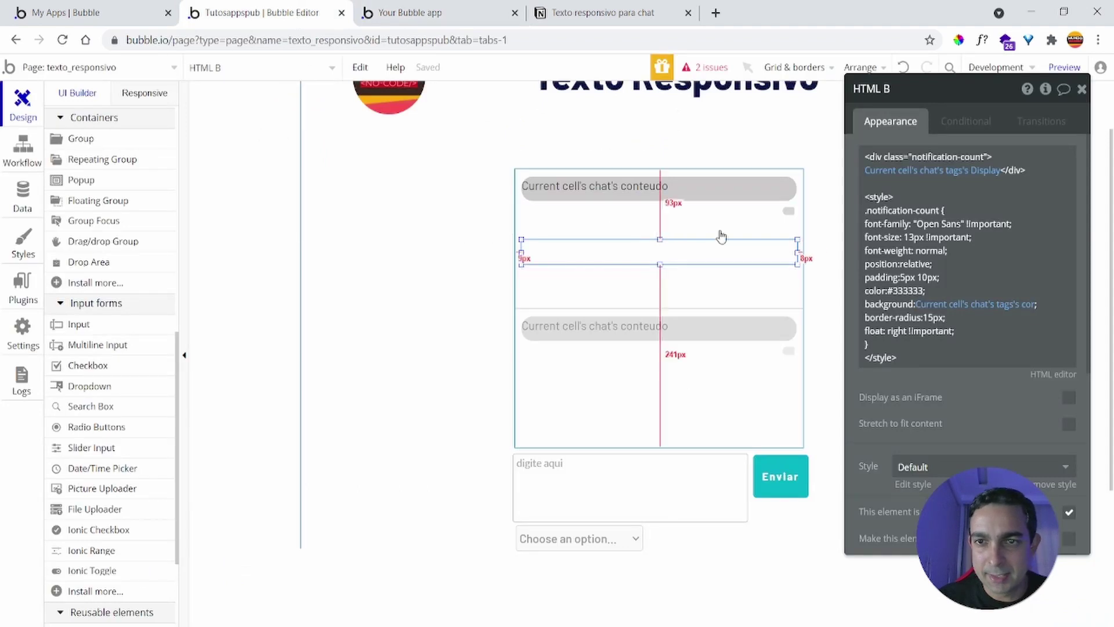
left_click(728, 215)
left_click(730, 254)
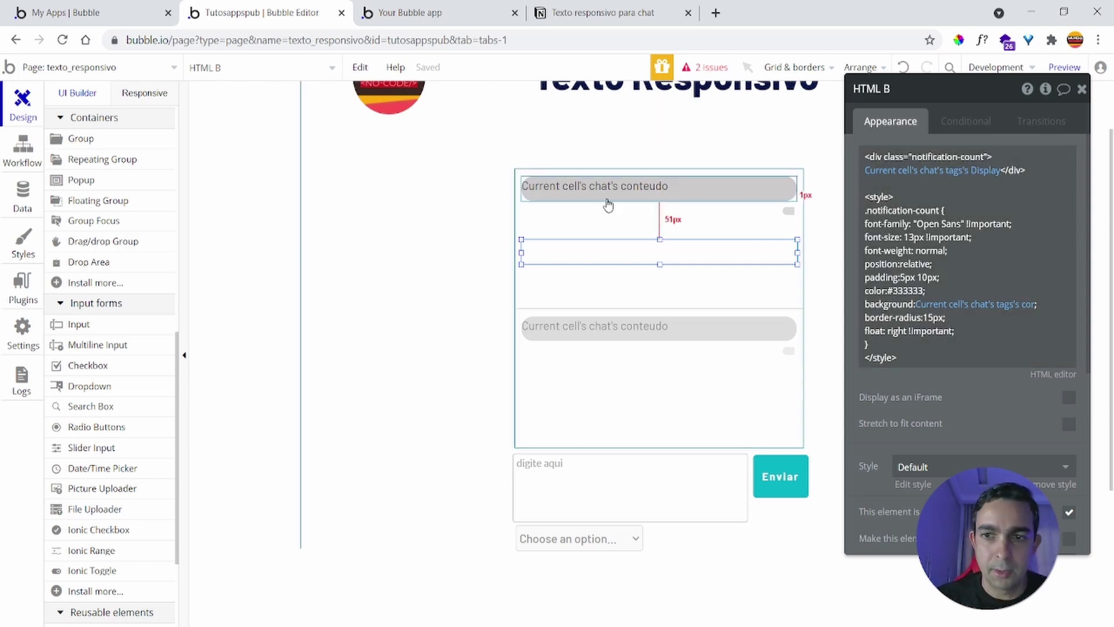
- Enter the test message "inscreva-se no canal" in the preview's message input
key("ctrl+Tab")
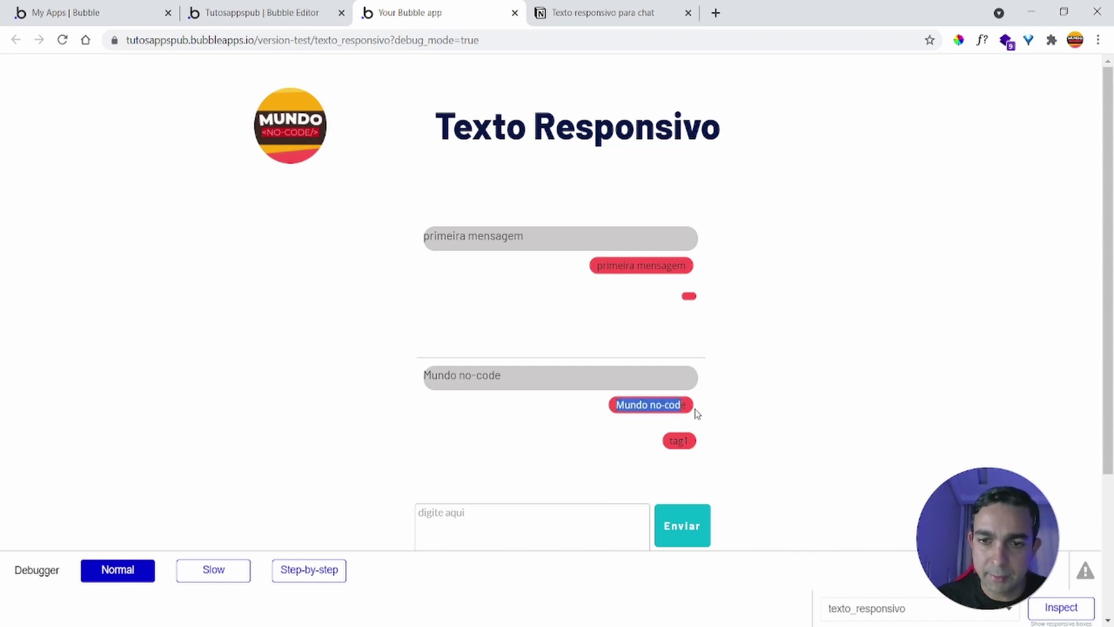
scroll(569, 312, "down", 1)
left_click(528, 448)
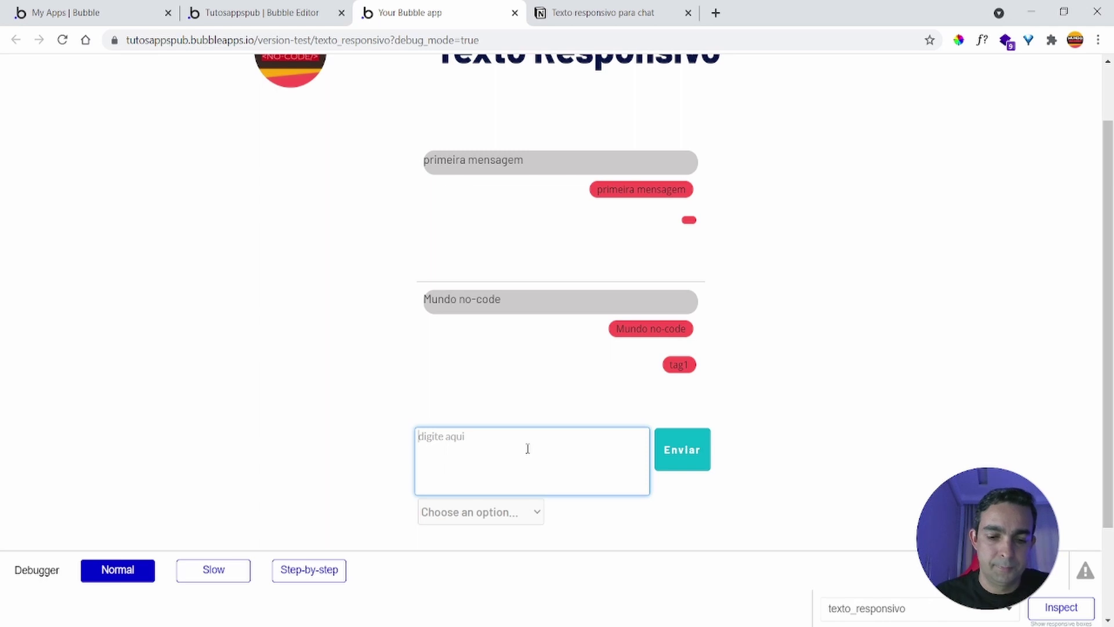
type("inscreva-se n")
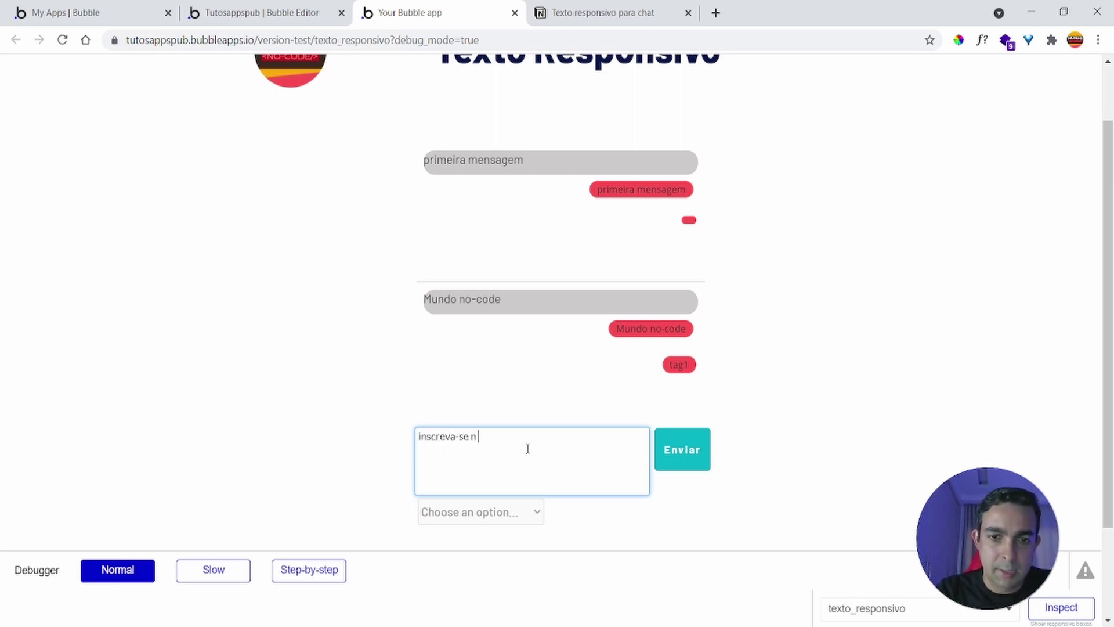
type("o canal")
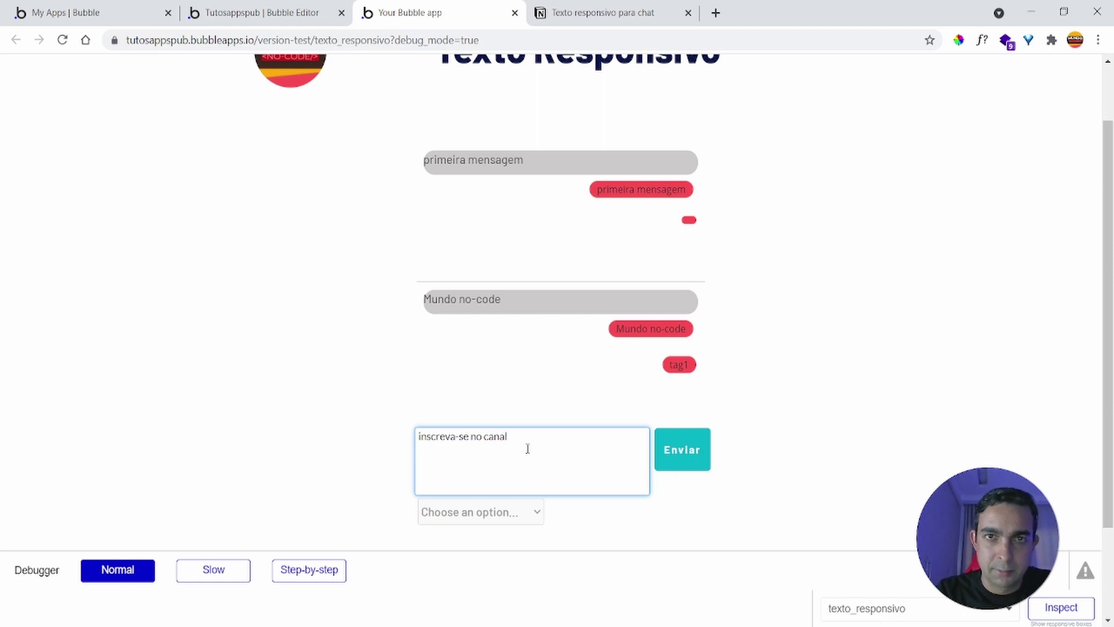